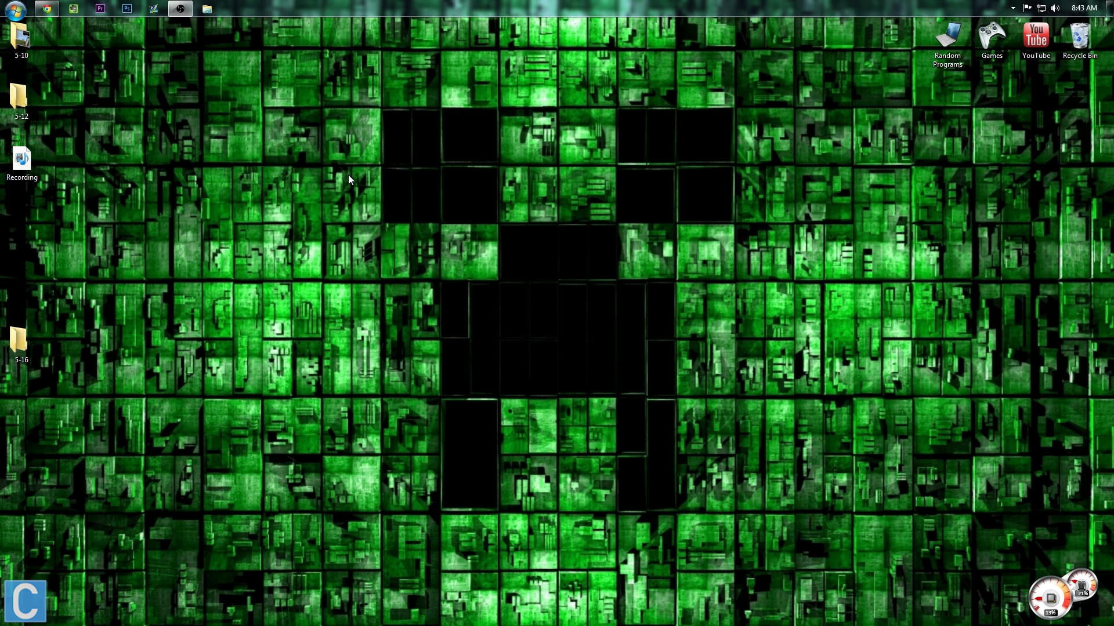
Step: Switch to Chrome and compare the Minecraft versions on the OptiFine downloads page and the Sonic Ether's Unbelievable Shaders thread
left_click(47, 8)
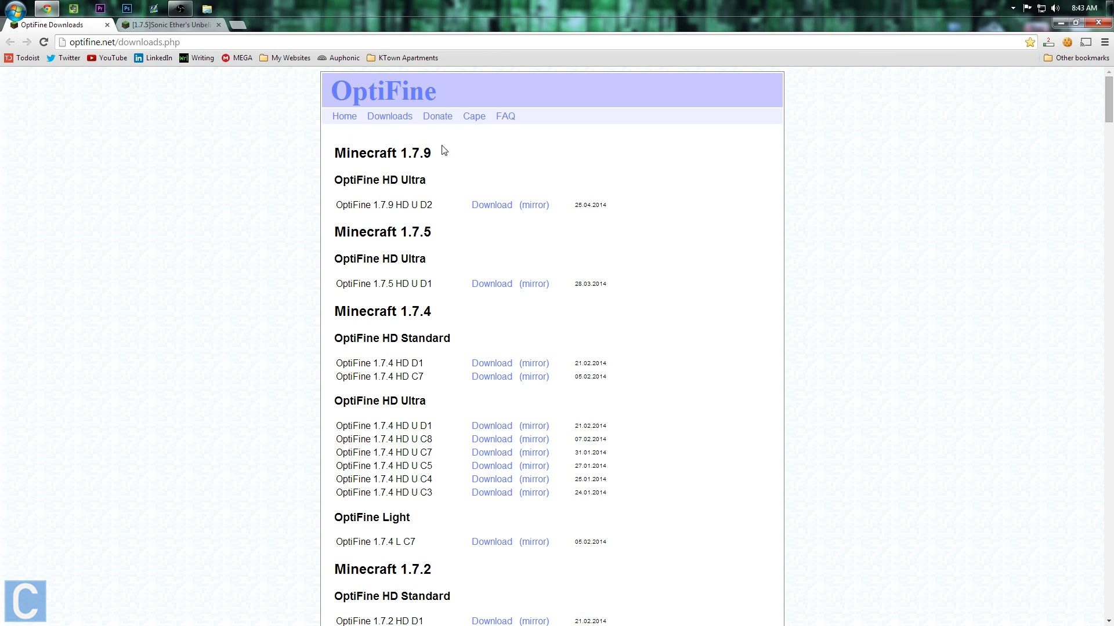
left_click_drag(372, 288, 389, 279)
left_click(378, 286)
left_click(390, 285)
left_click(170, 30)
left_click_drag(312, 358, 350, 363)
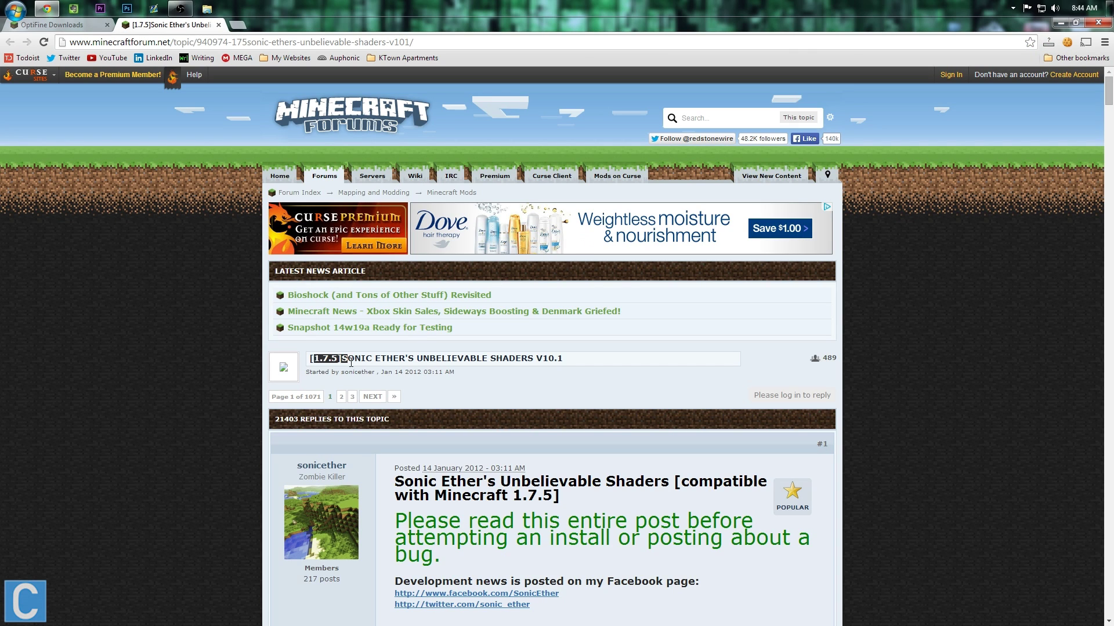
left_click(338, 360)
mouse_move(47, 11)
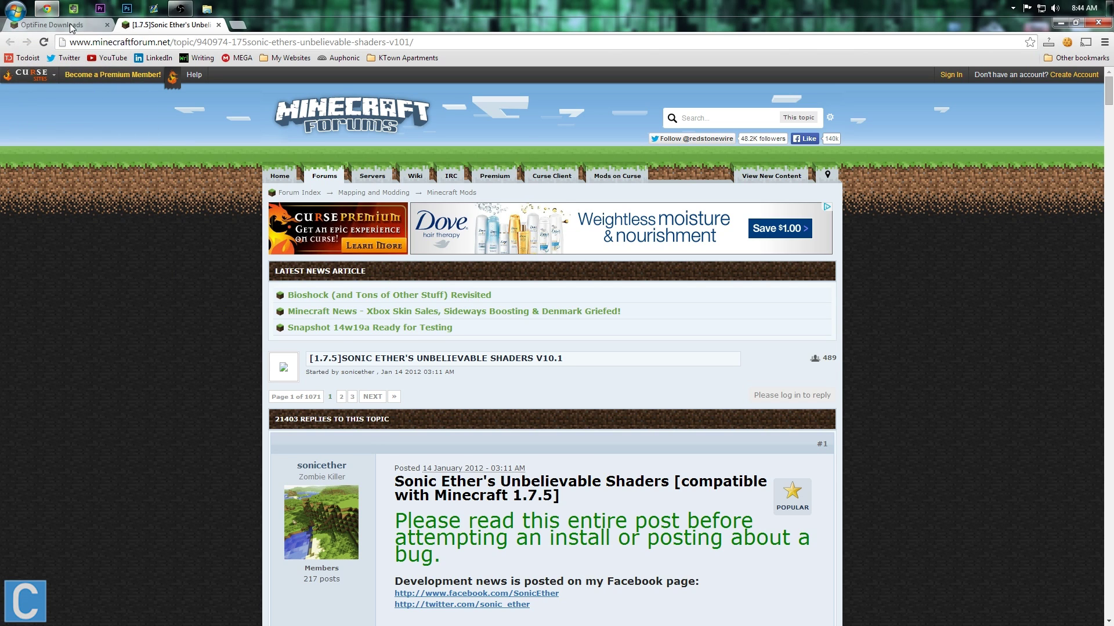
Step: Download OptiFine 1.7.5 HD U D1 from its mirror, keep the jar, and close the OptiFine and ROBLOX pages
left_click(71, 26)
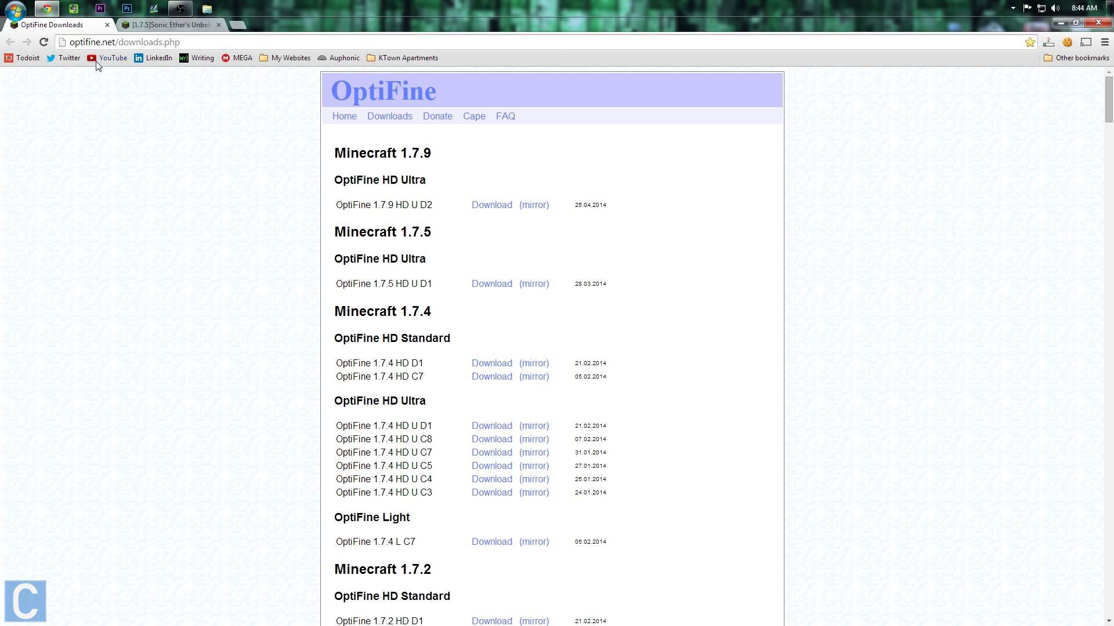
left_click(536, 284)
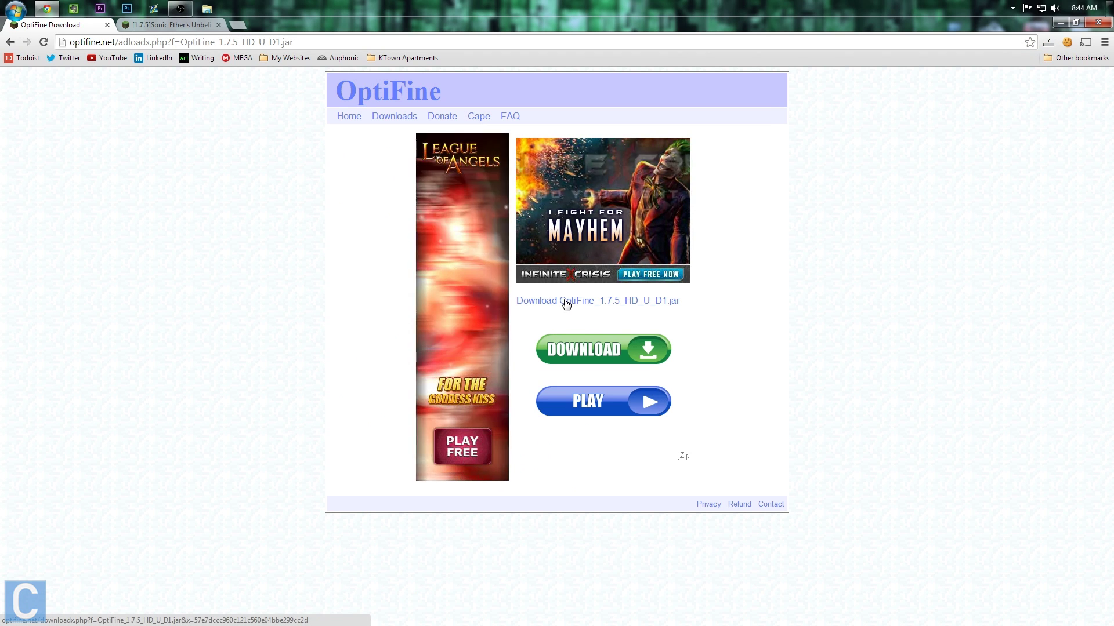
left_click(563, 300)
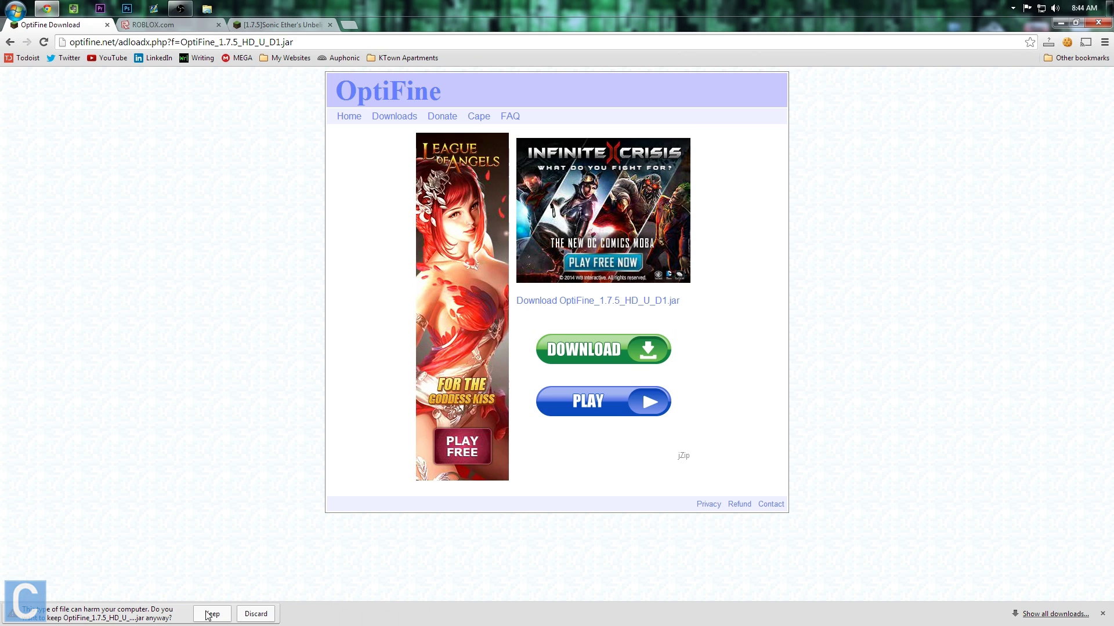
left_click(210, 613)
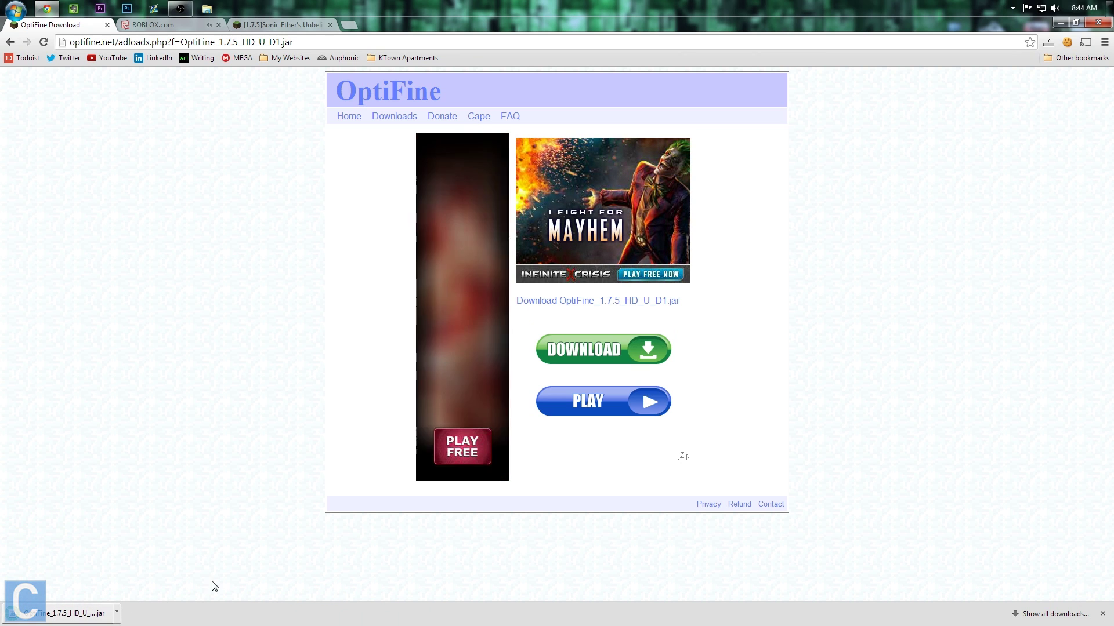
left_click(107, 25)
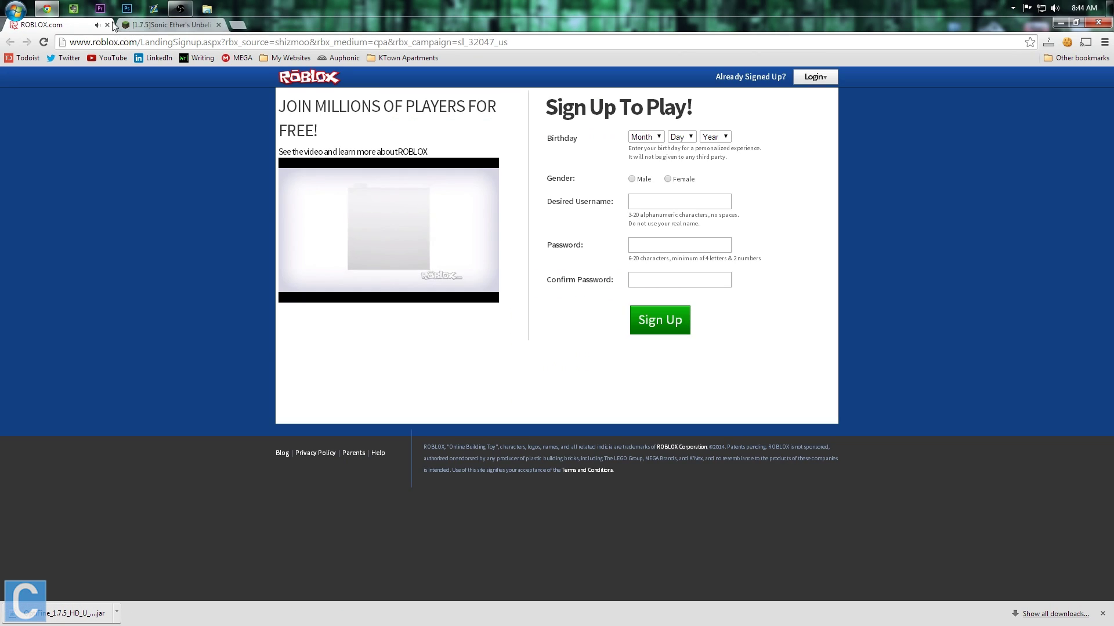
left_click(110, 24)
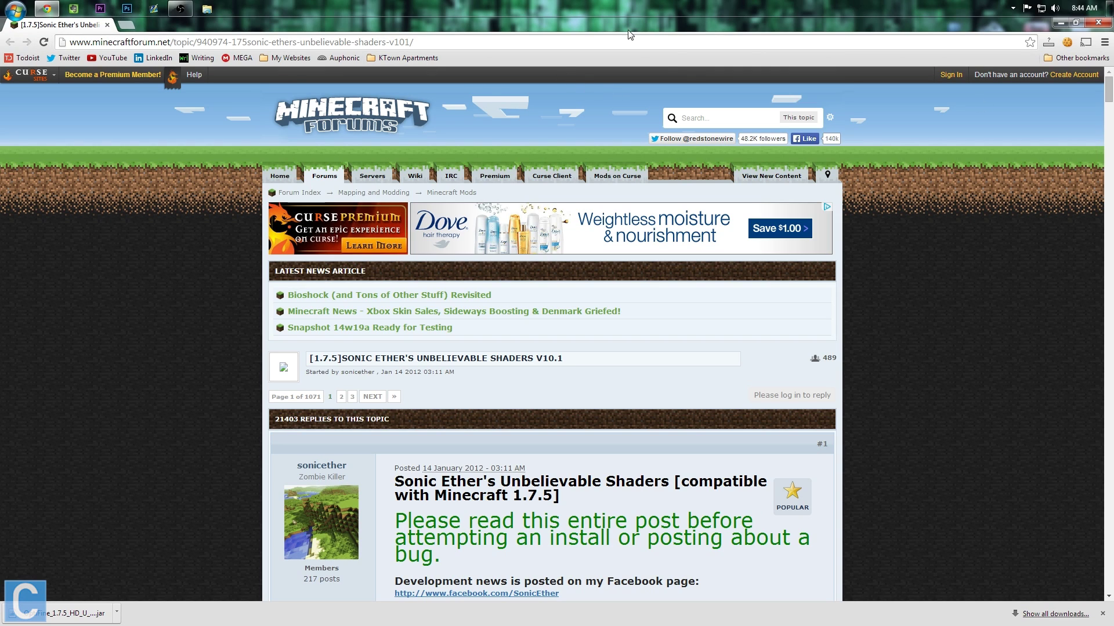
Step: Minimize the browser and search the computer for the Downloads folder to locate the OptiFine installer
left_click(1060, 22)
left_click(15, 9)
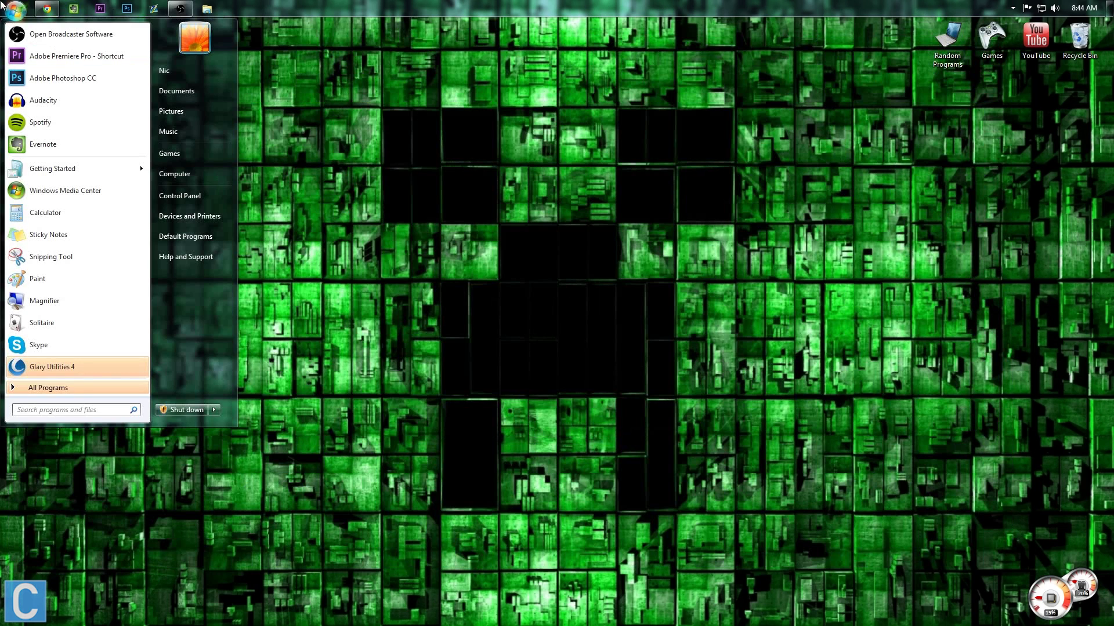
type("do")
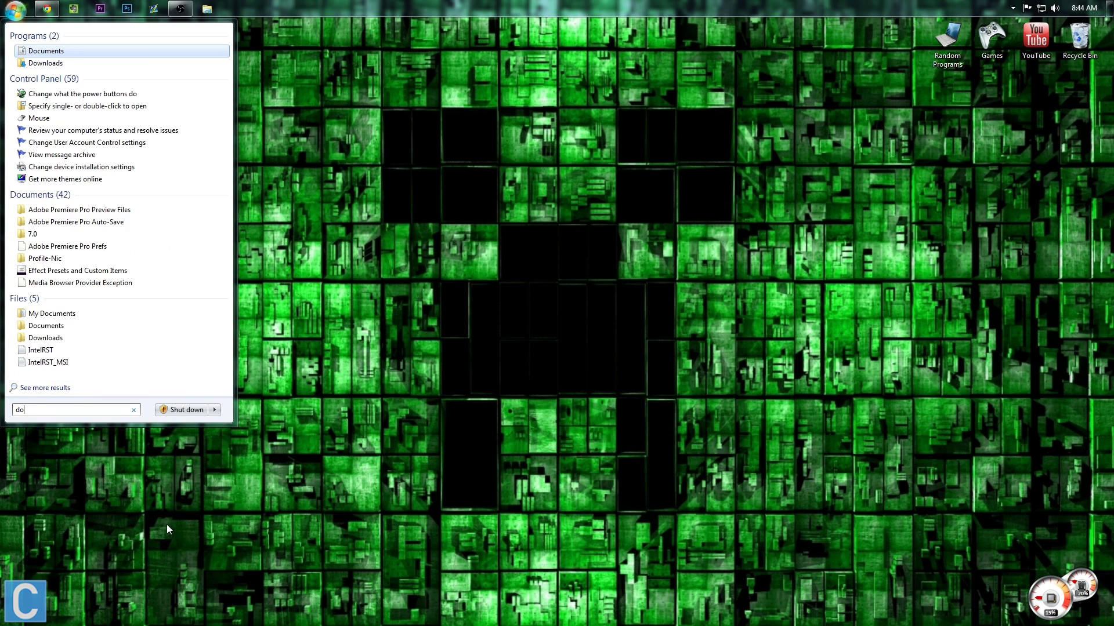
type("wn")
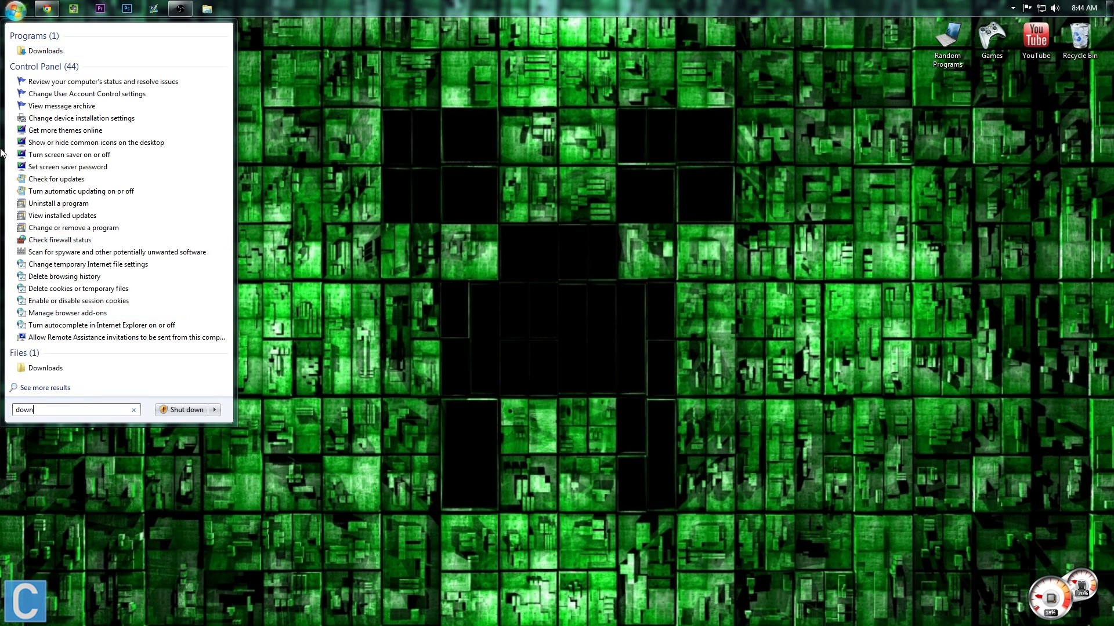
left_click(67, 48)
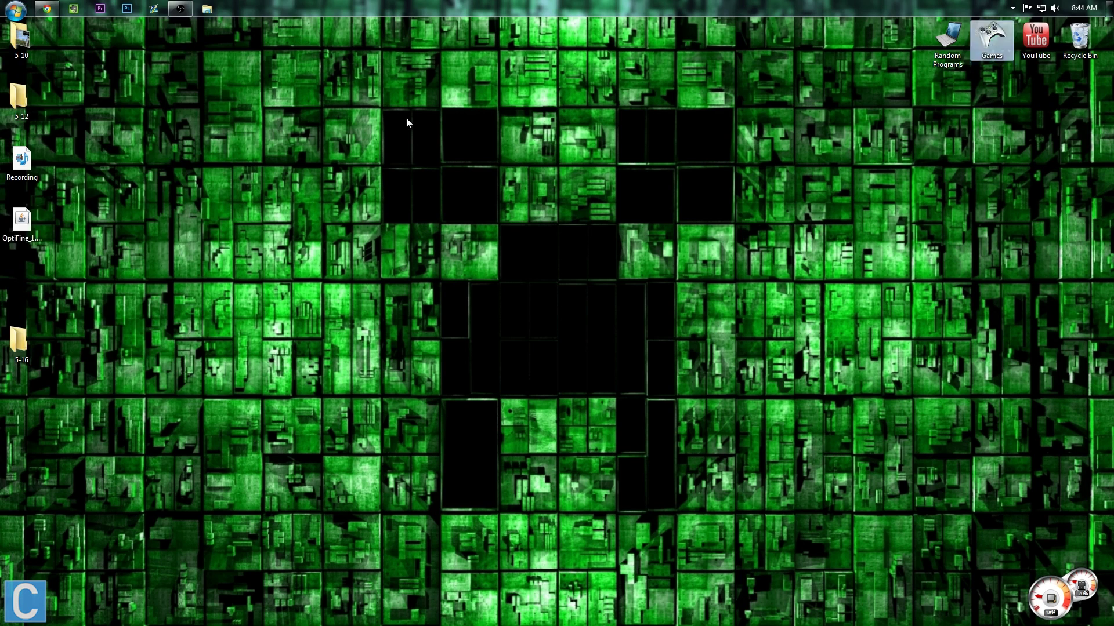
Step: Run OptiFine_1.7.5_HD_U_D1.jar from the desktop through Open with and complete the OptiFine installation
right_click(24, 219)
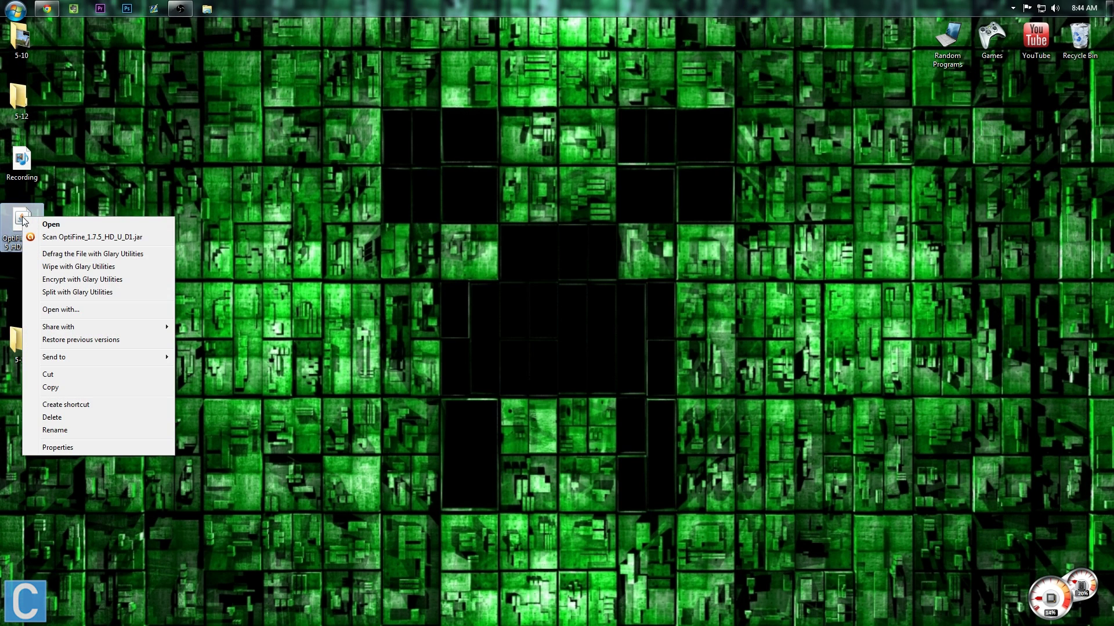
left_click(71, 311)
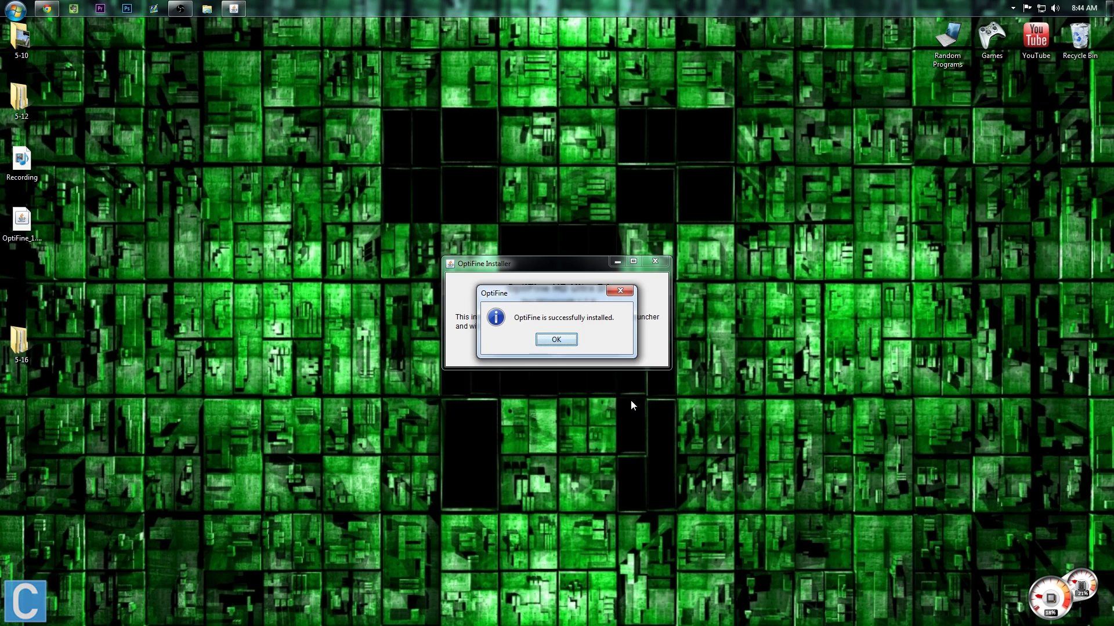
left_click(574, 341)
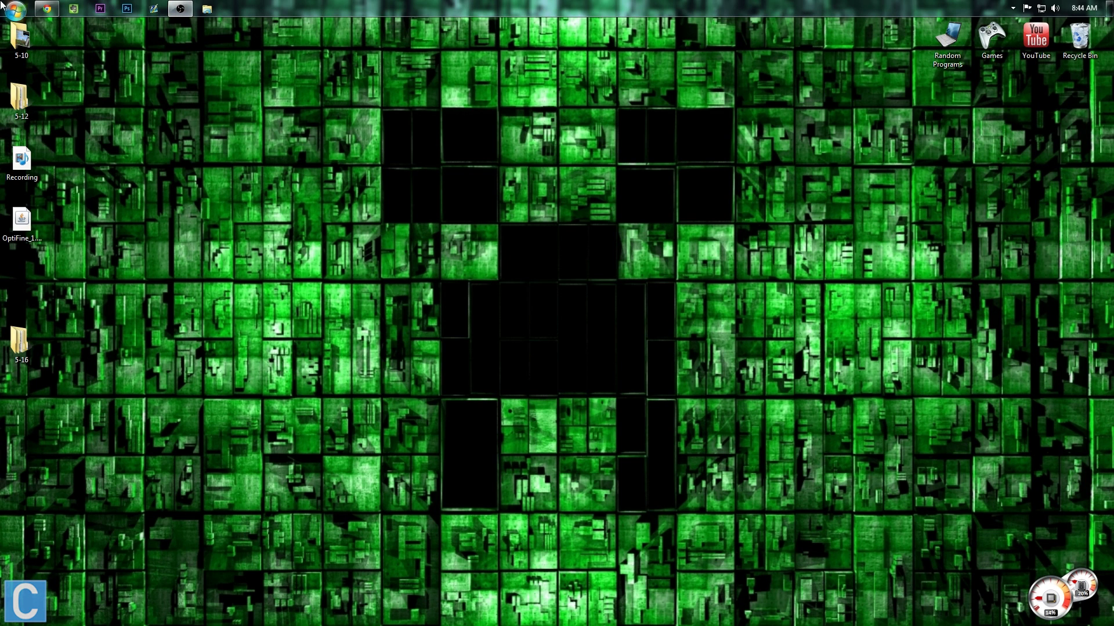
Step: Return to the shaders thread in Chrome, follow its Shaders Mod link, and open more info for GLSL Shaders Mod v2.3.15 for Minecraft 1.7.5
left_click(48, 8)
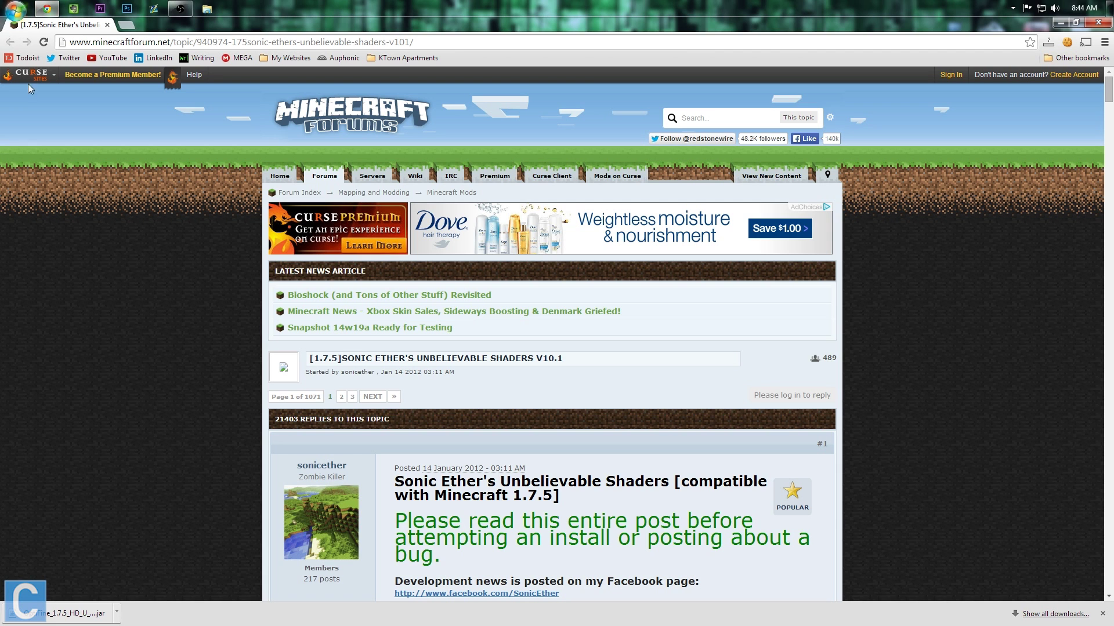
scroll(458, 427, "down", 4)
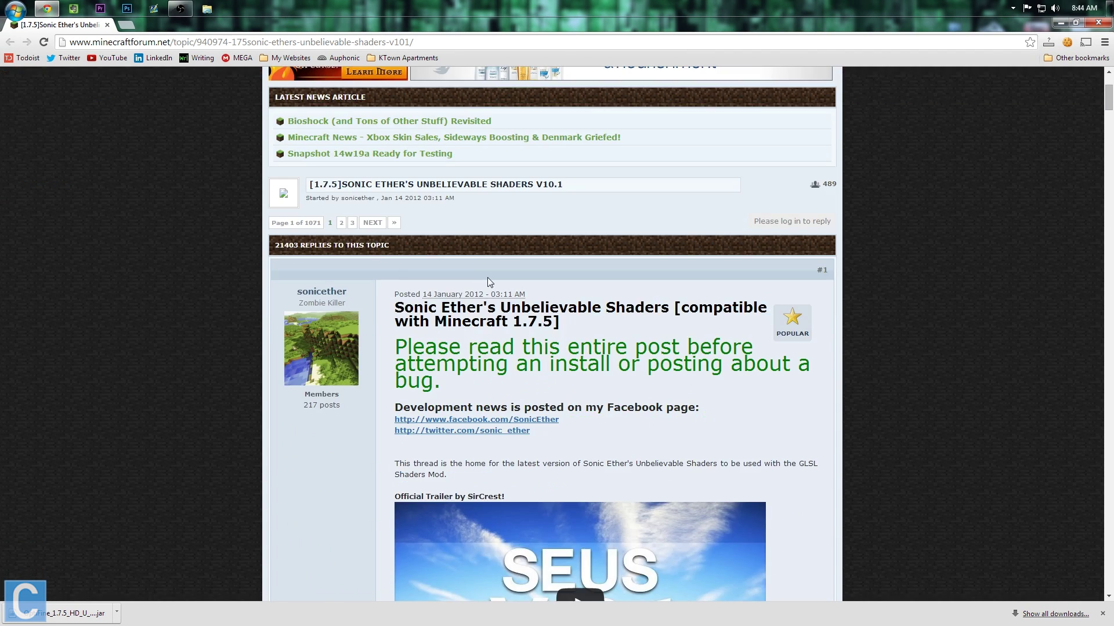
scroll(420, 339, "down", 20)
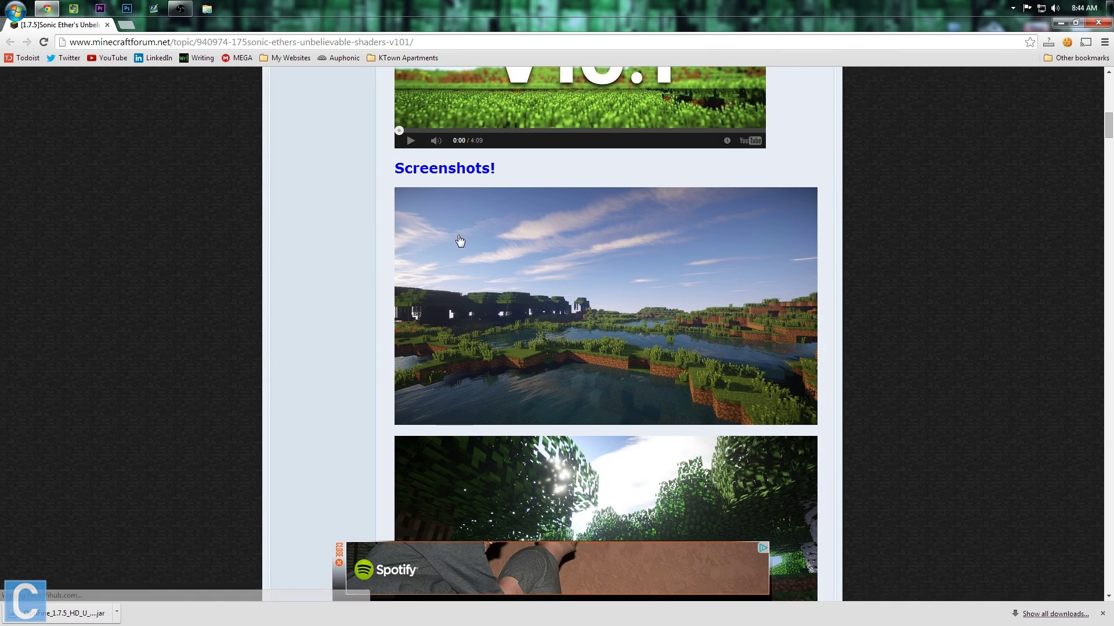
scroll(457, 209, "down", 12)
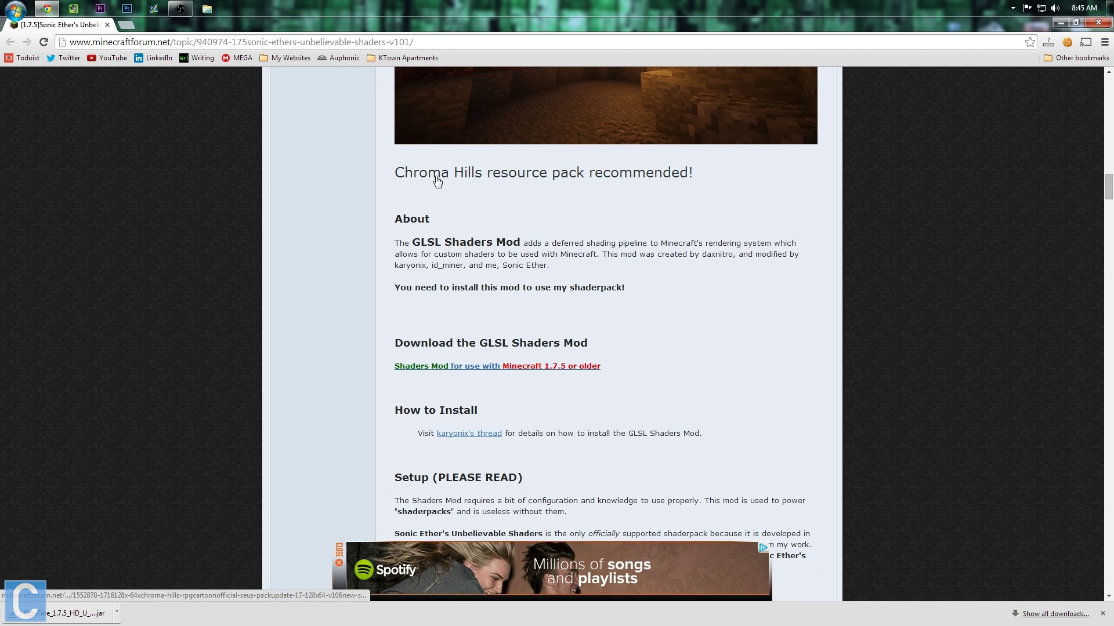
scroll(542, 236, "down", 3)
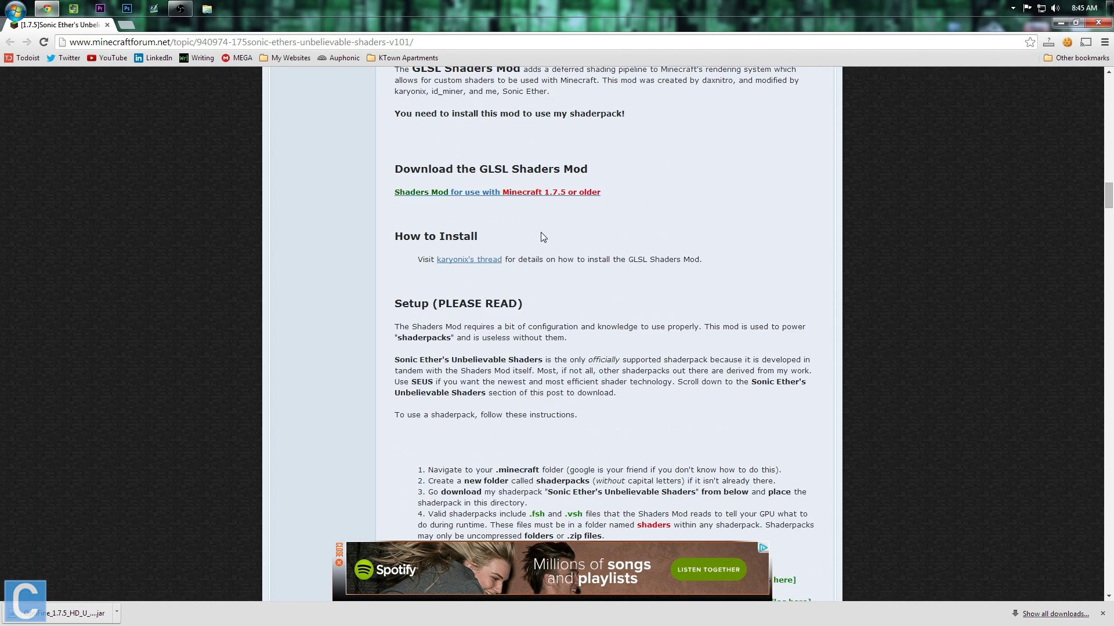
left_click(490, 199)
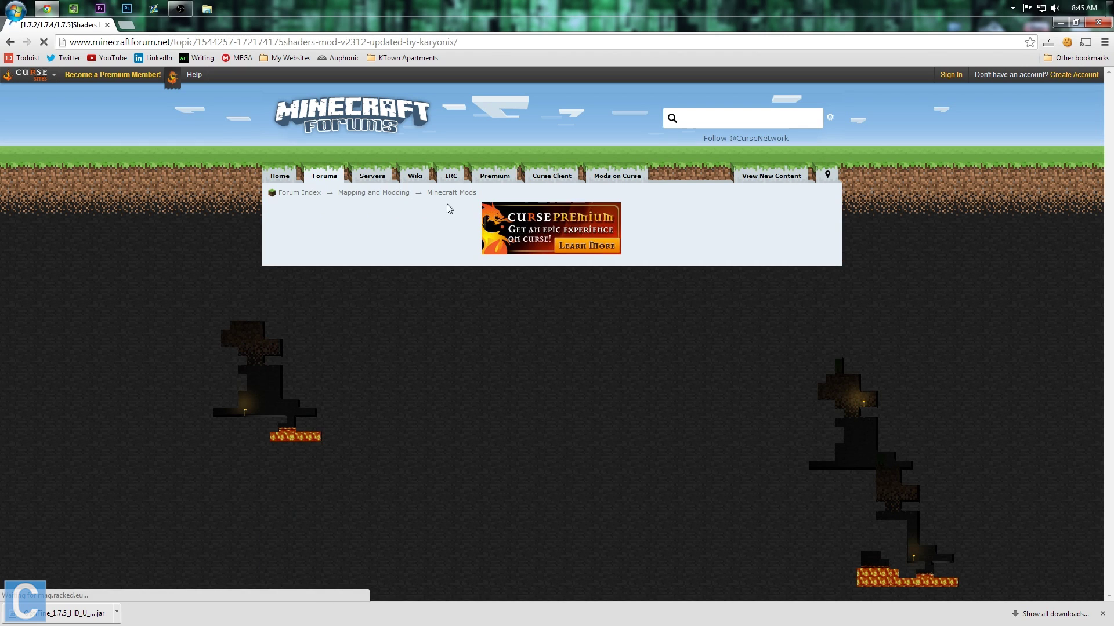
scroll(524, 235, "down", 7)
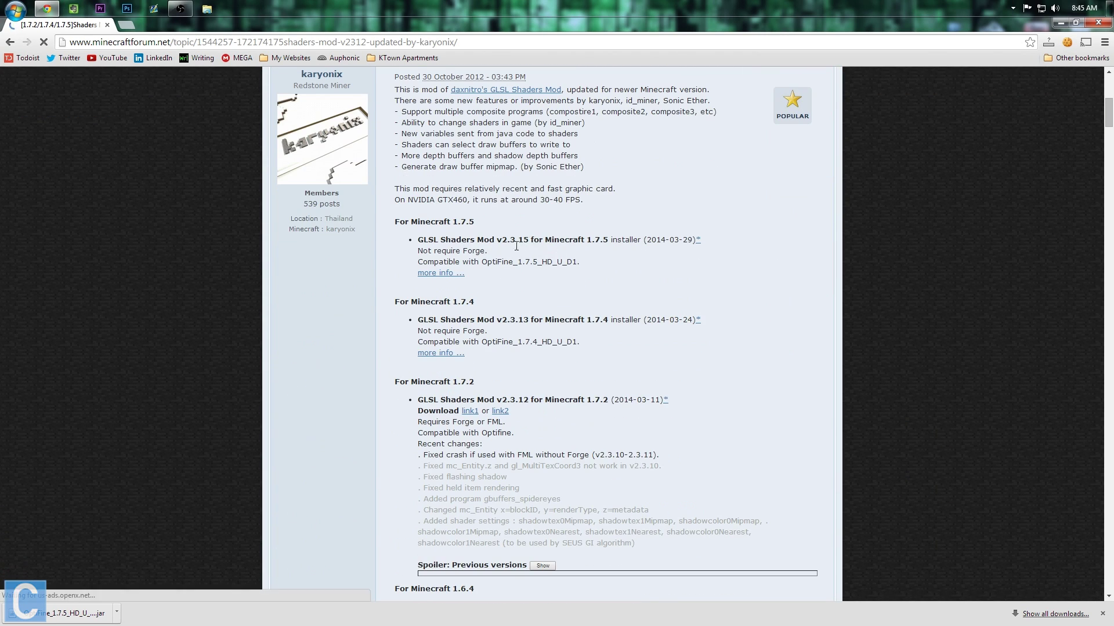
left_click(442, 272)
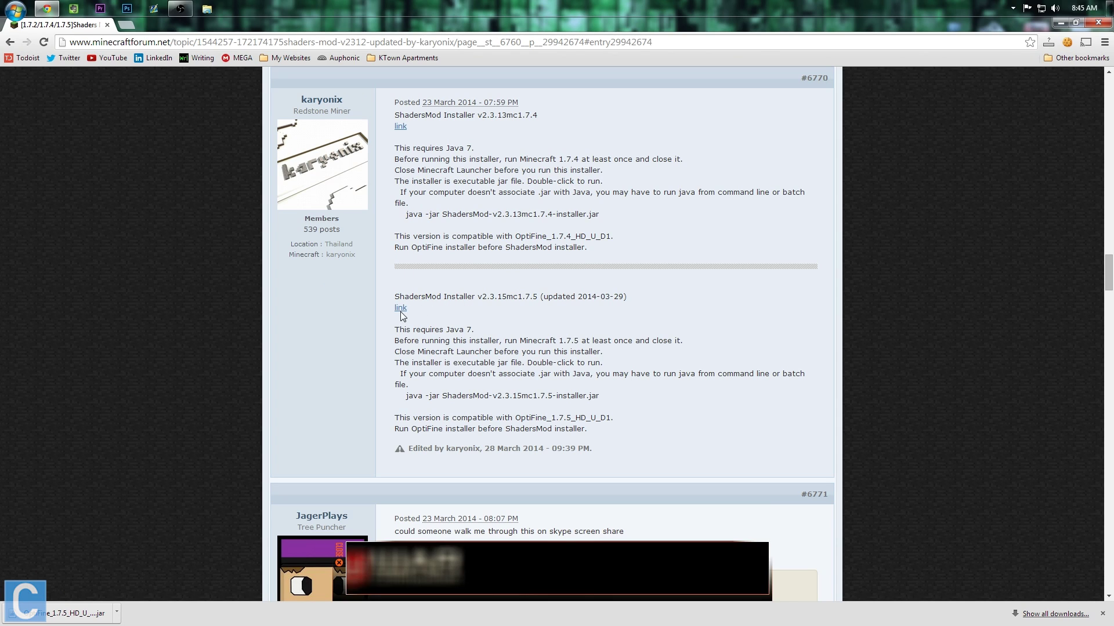
Step: Follow the ShadersMod Installer v2.3.15mc1.7.5 link, stay on the adf.ly page, and skip the ad to reach Dropbox
left_click(401, 308)
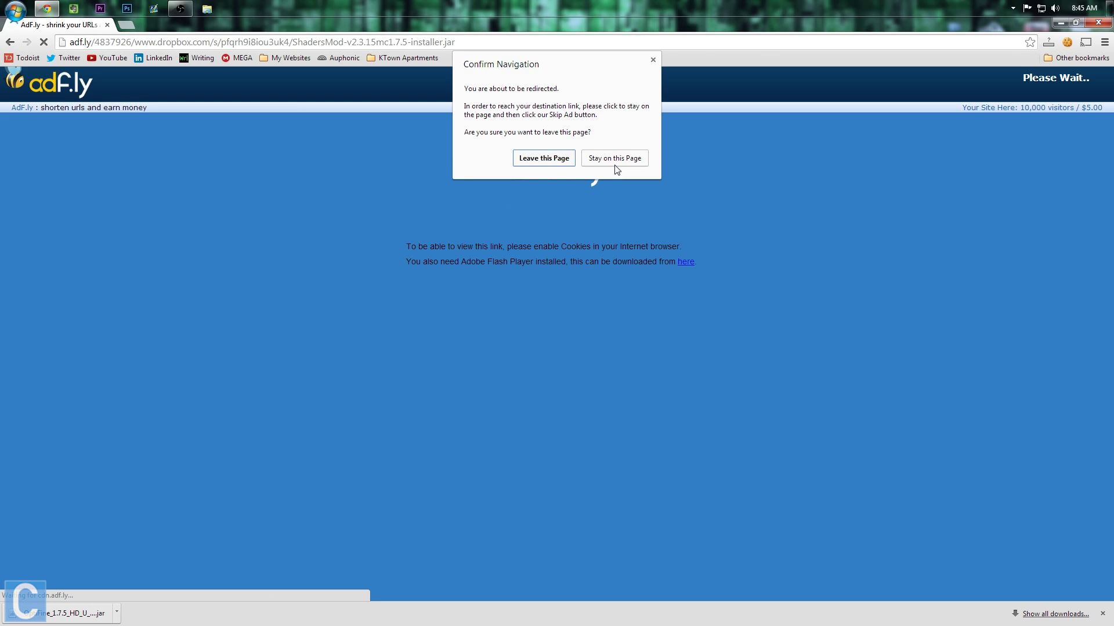
left_click(612, 158)
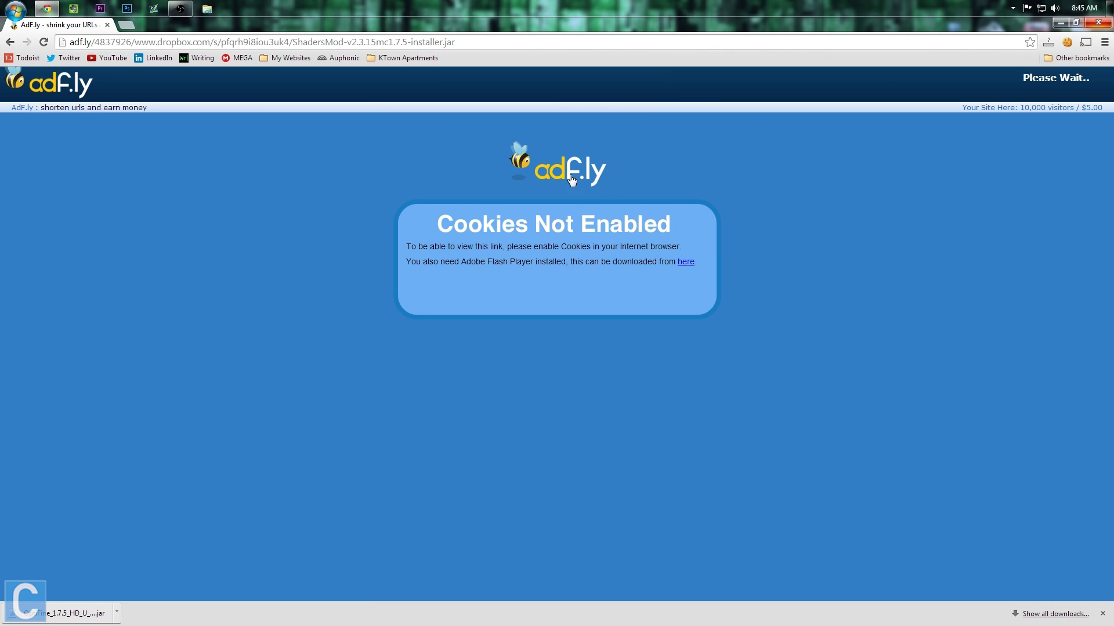
right_click(419, 124)
left_click(435, 161)
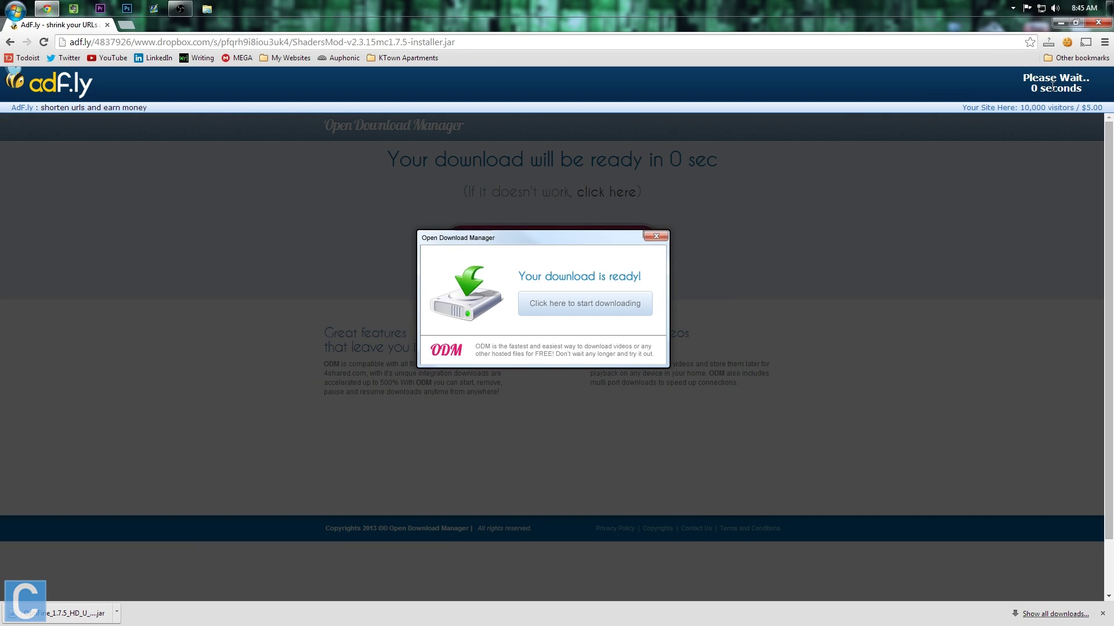
left_click(1056, 84)
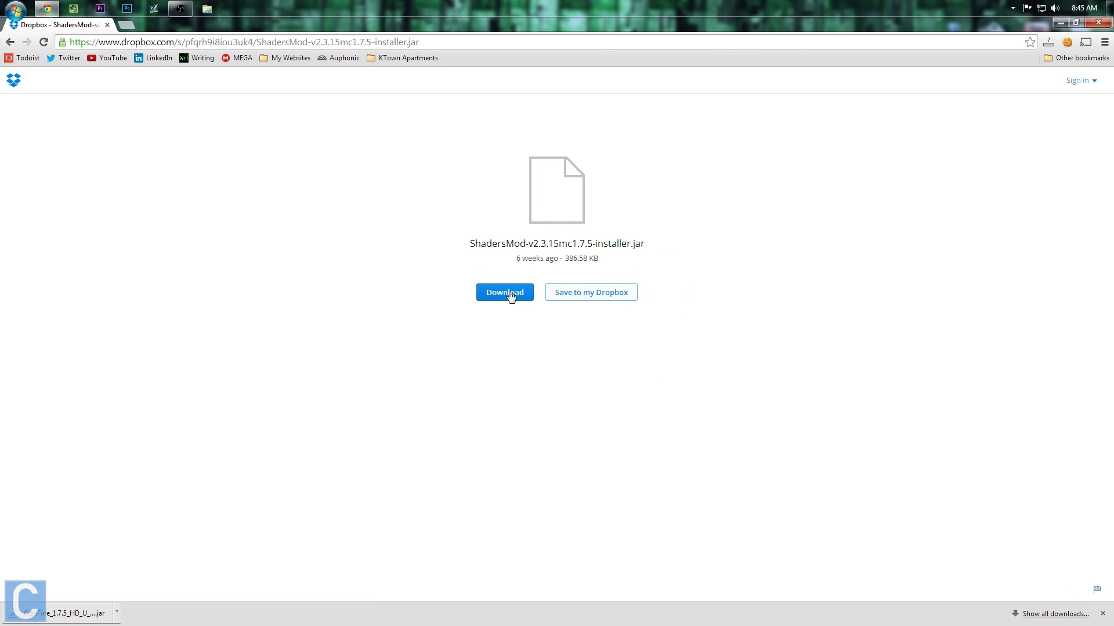
Step: Download ShadersMod-v2.3.15mc1.7.5-installer.jar from Dropbox, keep the file, and close the browser
left_click(510, 295)
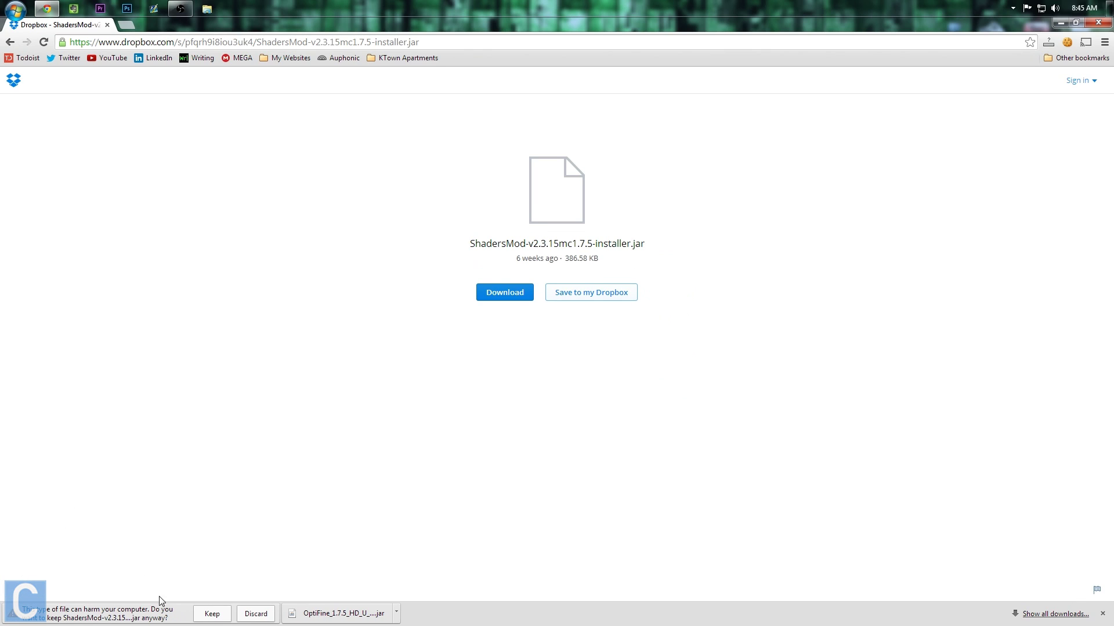
left_click(212, 615)
double_click(104, 25)
left_click(111, 27)
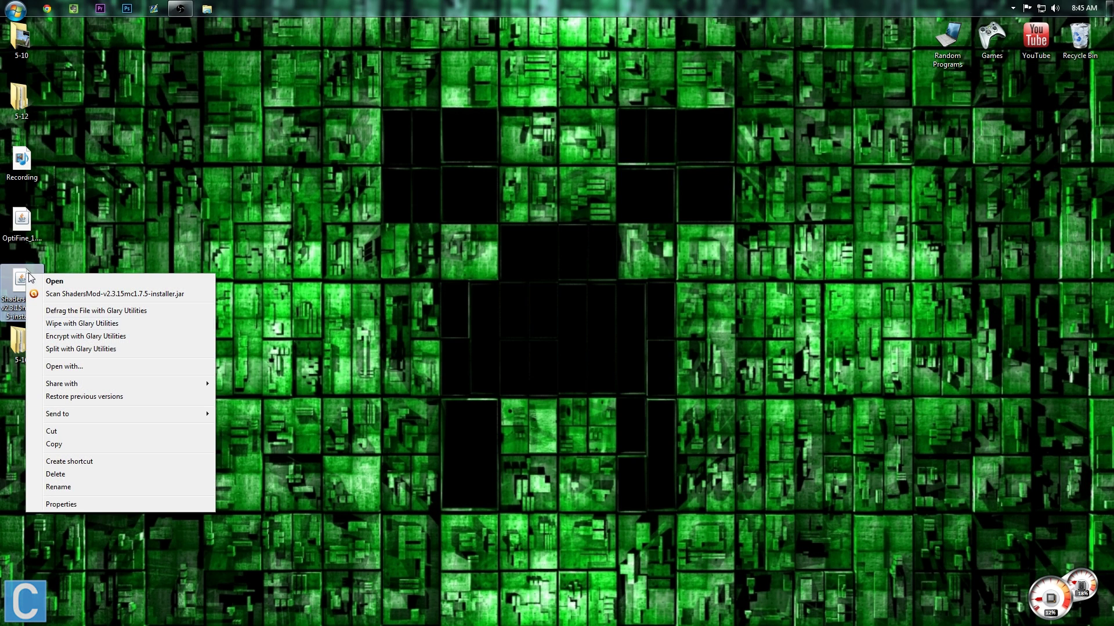
Step: Open the ShadersMod installer jar with Java(TM) Platform SE binary and accept installing to the .minecraft folder
left_click(99, 366)
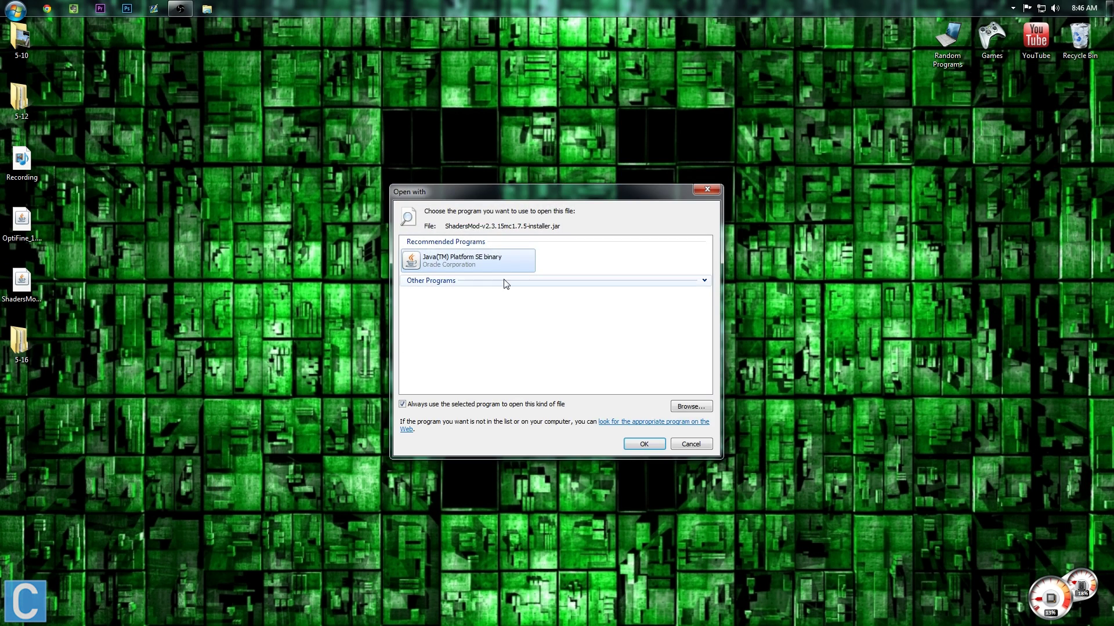
double_click(445, 263)
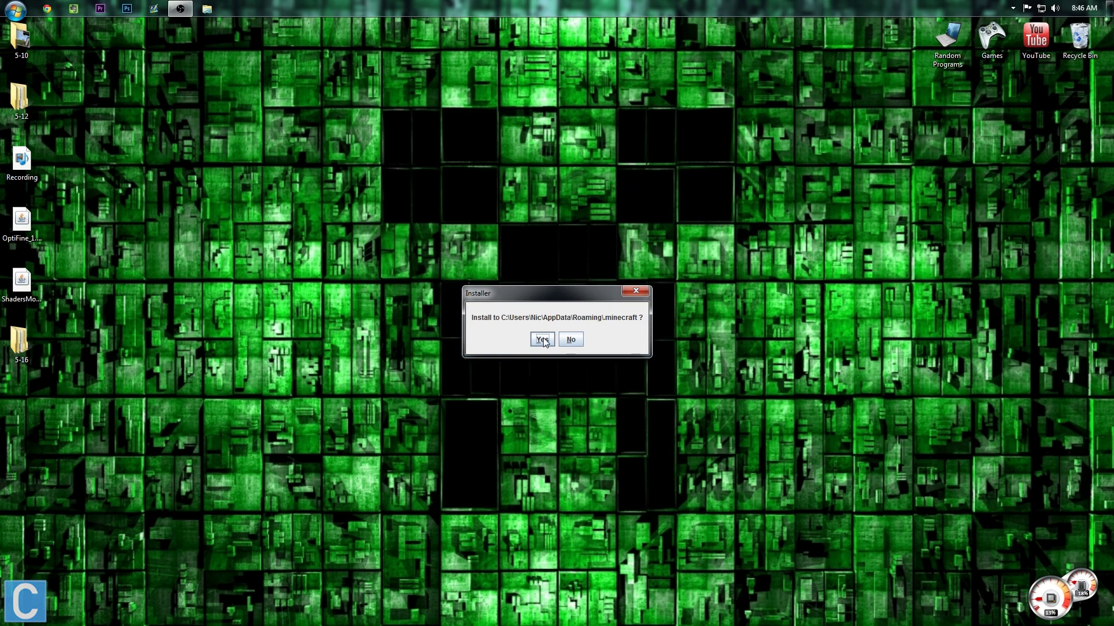
left_click(543, 339)
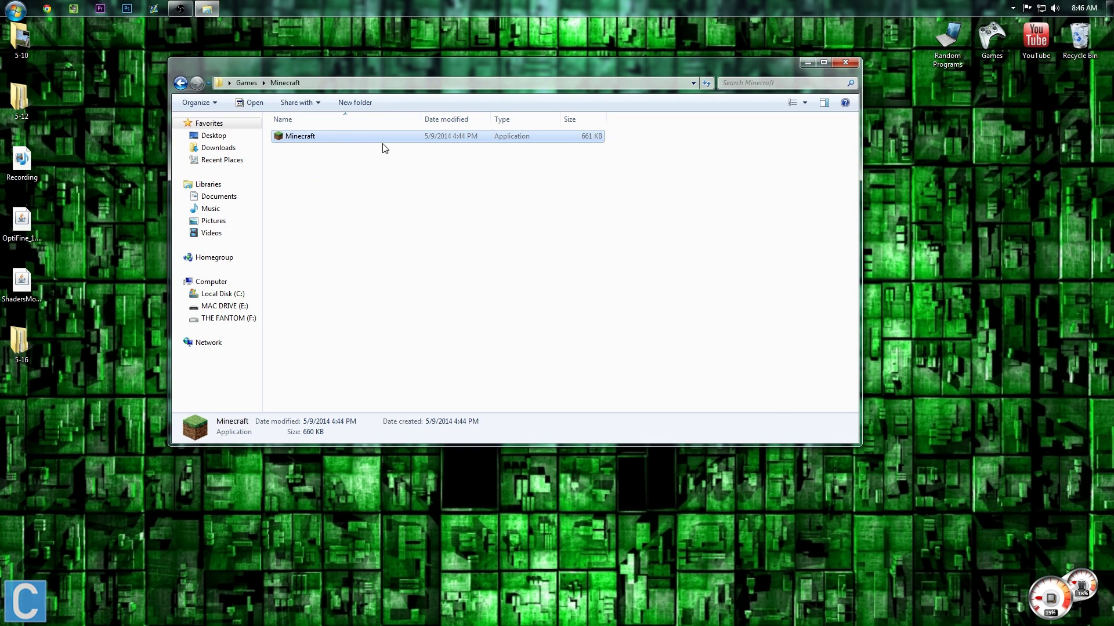
Step: Close the Minecraft folder window and enter the Minecraft Launcher with the existing user account
left_click(844, 63)
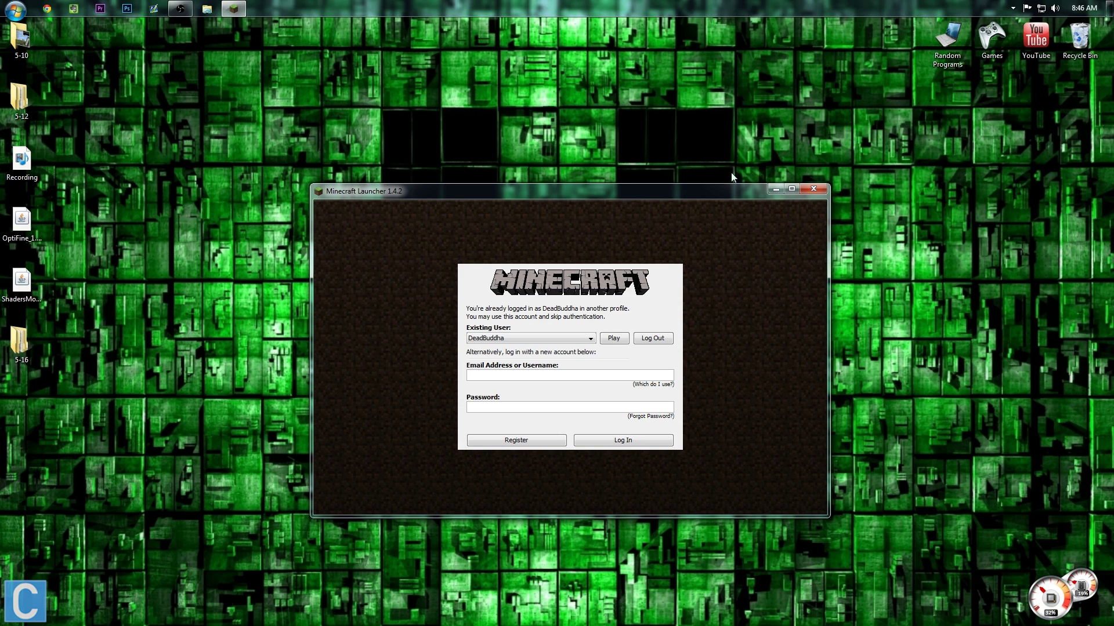
left_click(619, 338)
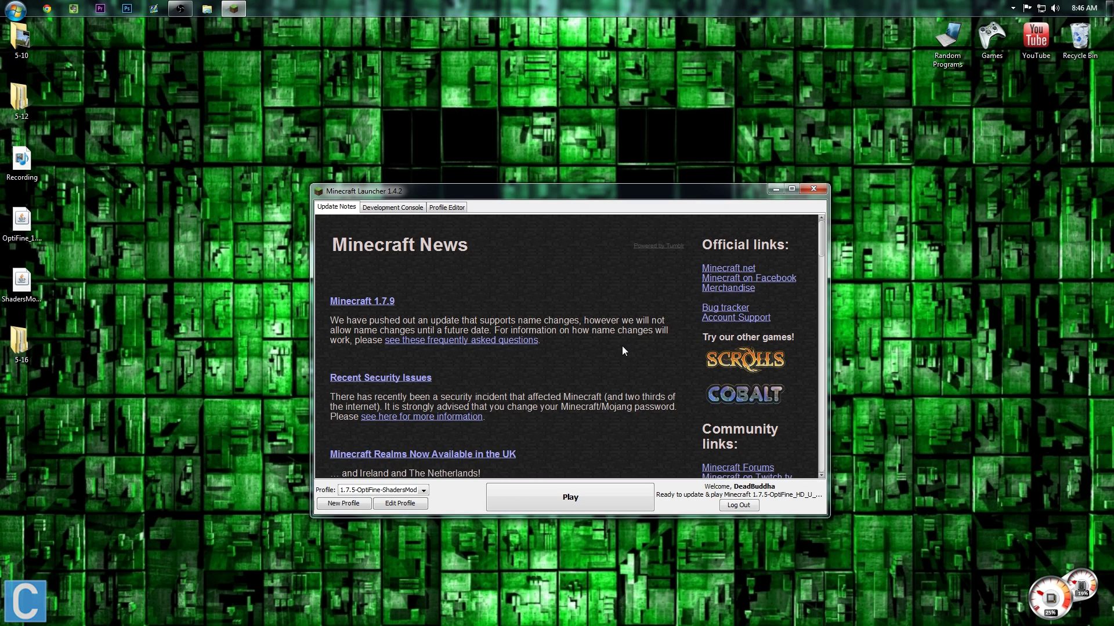
Step: Delete the 1.7.5-ShadersMod profile from the launcher's profile list and confirm the deletion
left_click(430, 208)
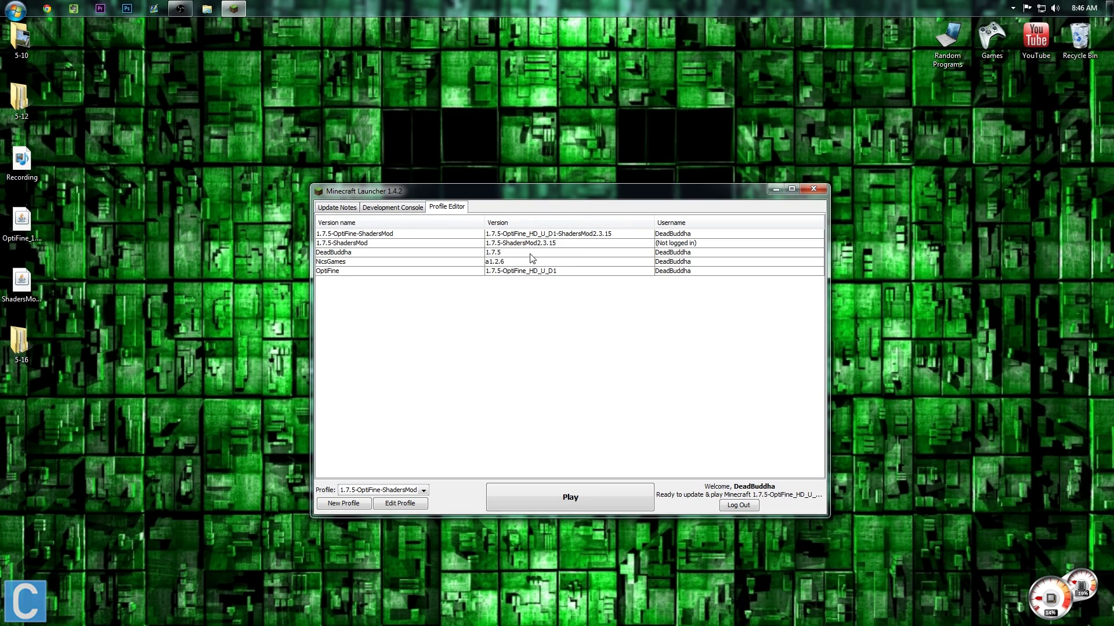
left_click(494, 244)
right_click(495, 244)
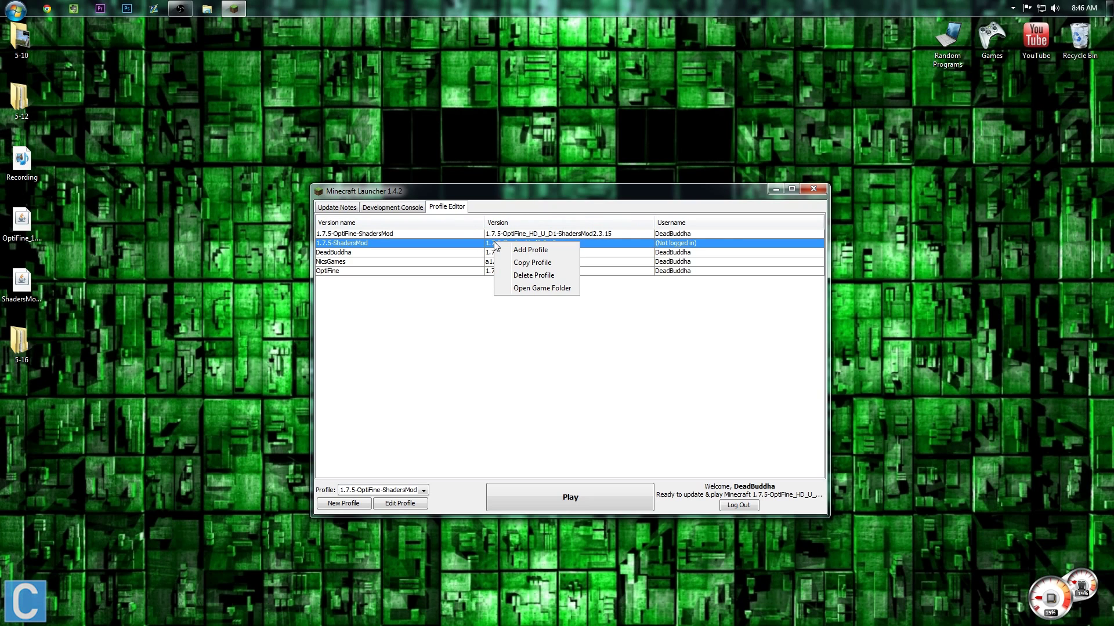
left_click(529, 276)
left_click(548, 371)
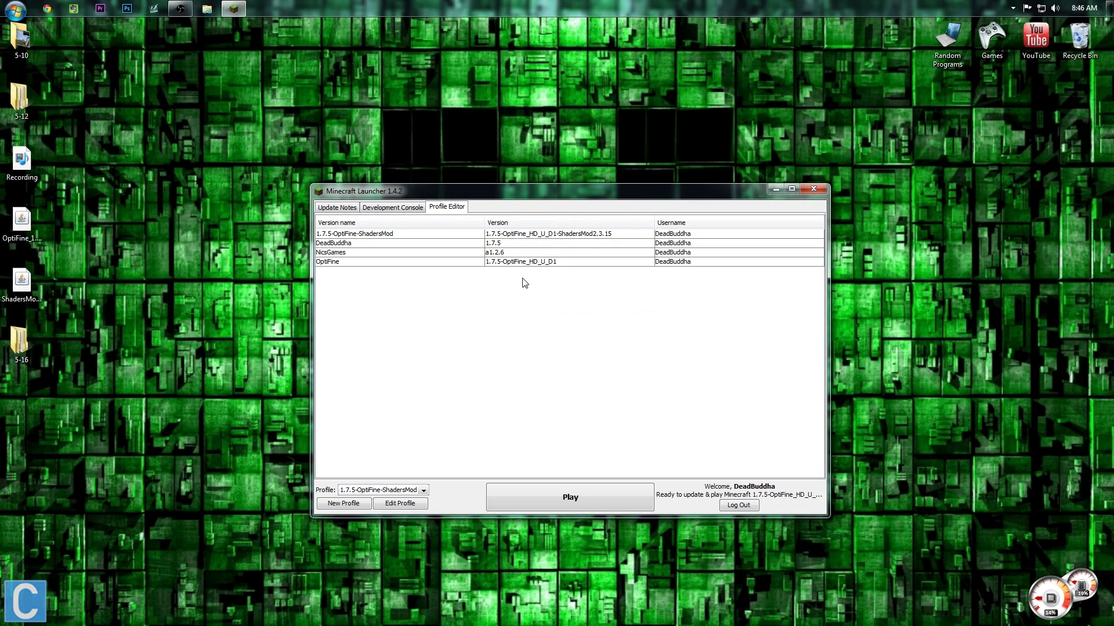
Step: Delete the 1.7.5-OptiFine-ShadersMod profile from the list and confirm the deletion
left_click(509, 233)
right_click(509, 233)
left_click(520, 268)
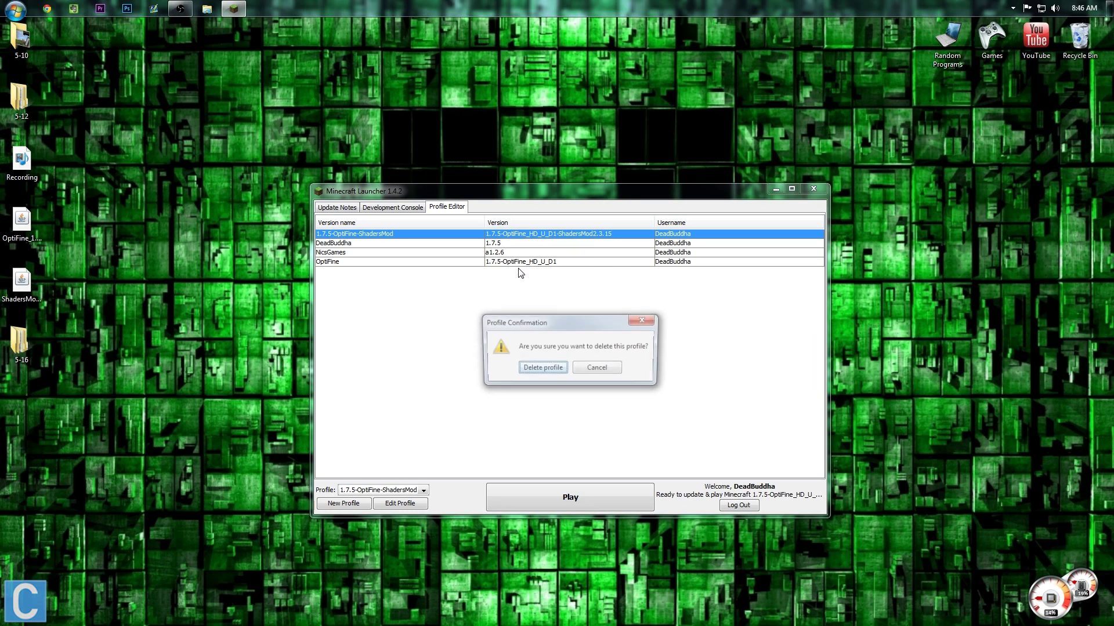
left_click(548, 372)
Step: Delete the OptiFine profile from the list and confirm the deletion
left_click(338, 254)
right_click(339, 255)
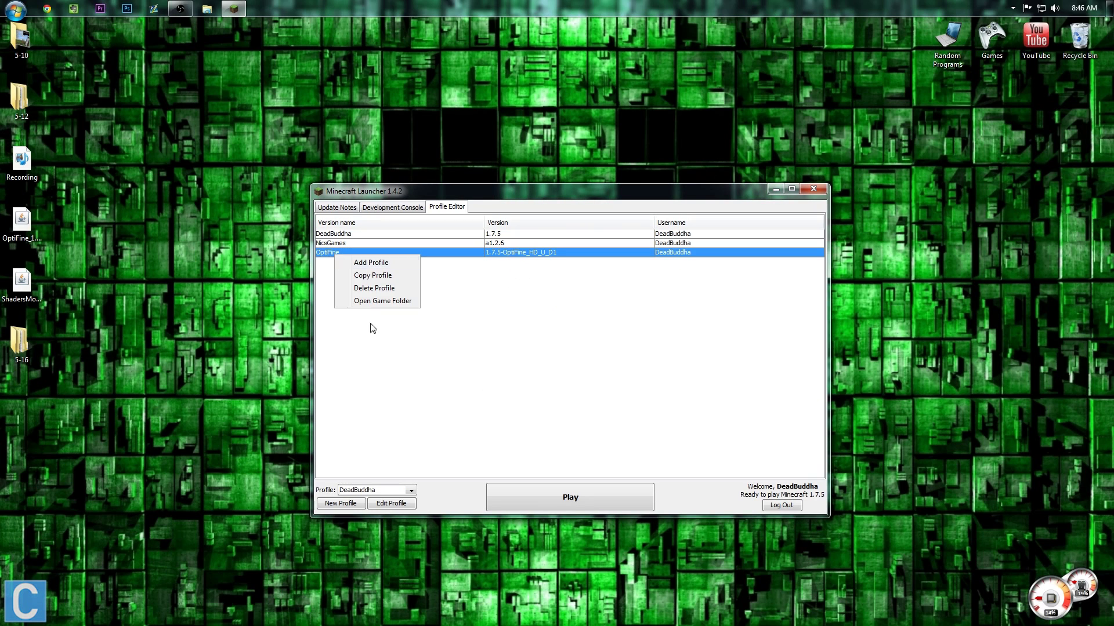
left_click(363, 288)
left_click(542, 368)
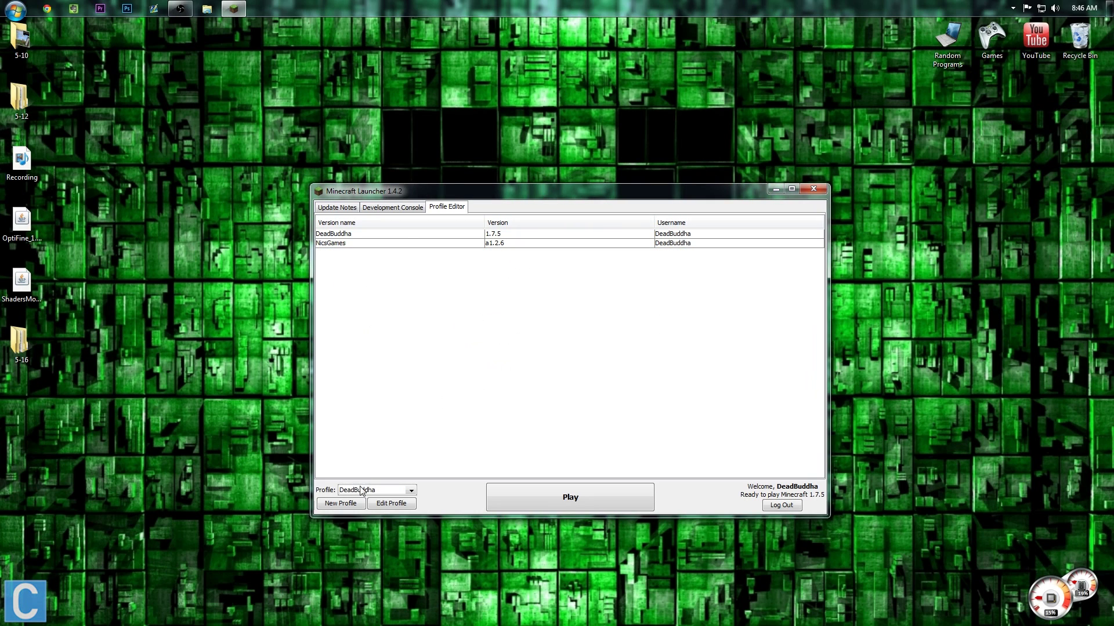
Step: Set the remaining 1.7.5 profile to use release 1.7.5-OptiFine_HD_U_D1-ShadersMod2.3.15, save it, and launch the game
left_click(388, 505)
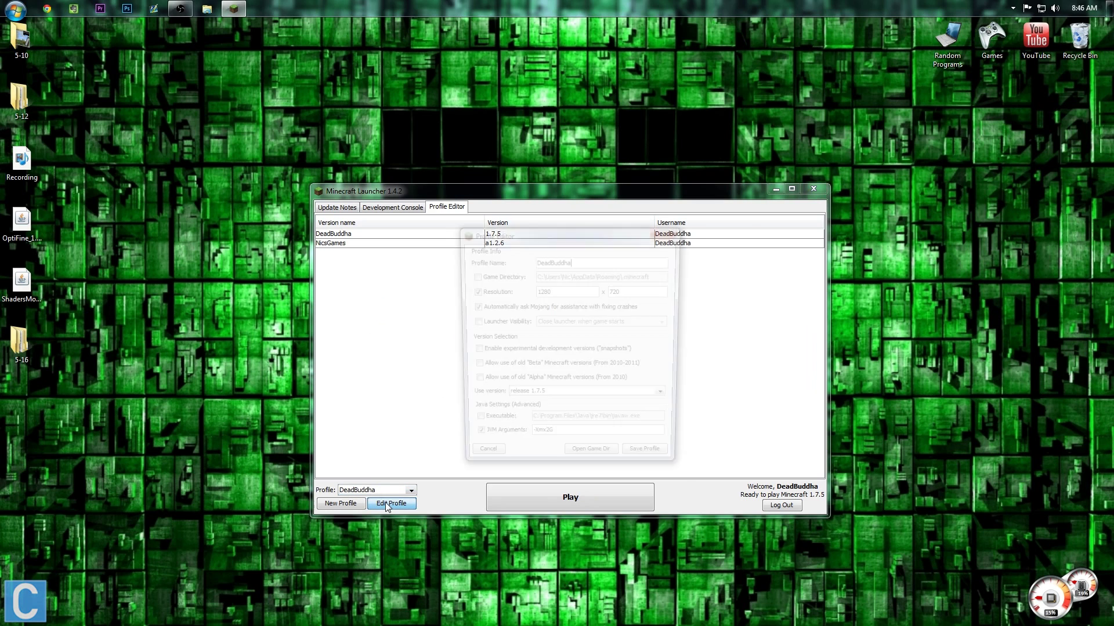
left_click(543, 399)
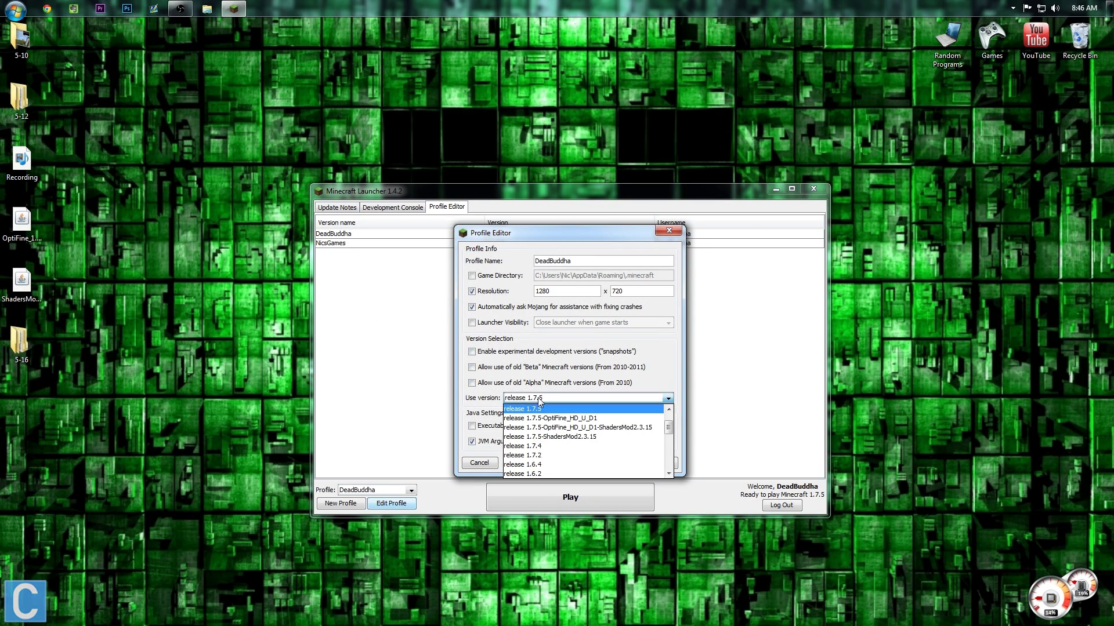
left_click(598, 427)
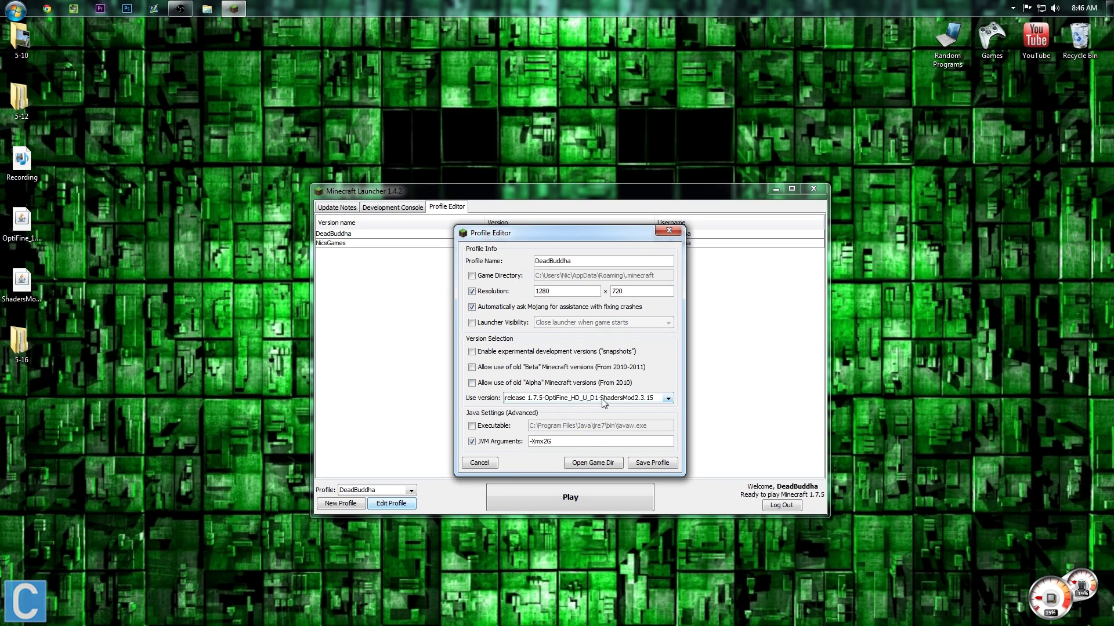
left_click(644, 464)
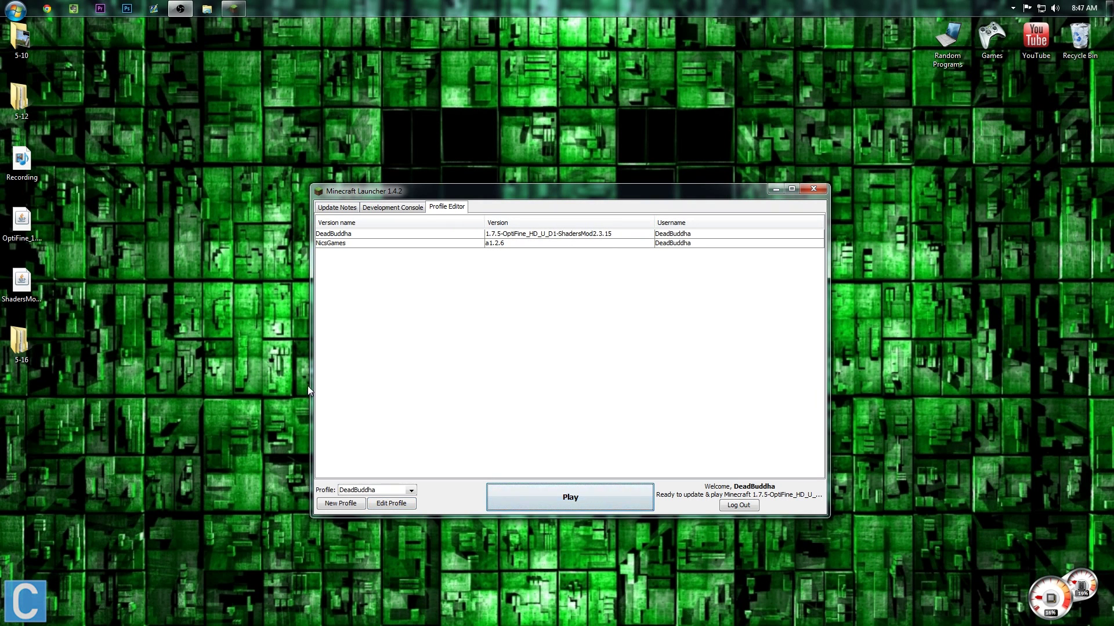
key("Return")
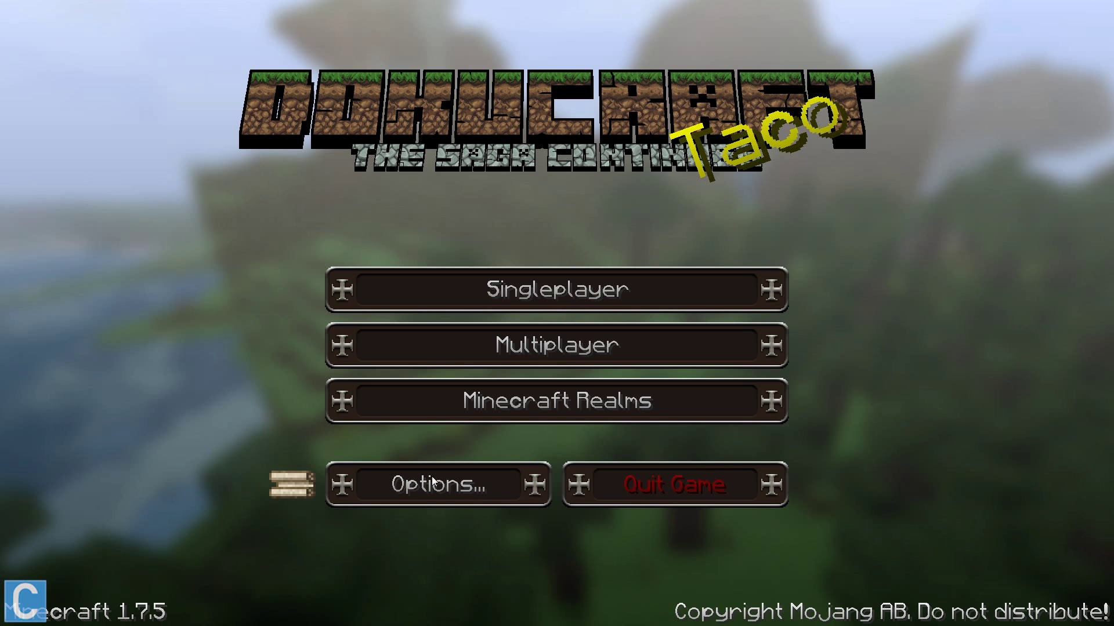
Step: Check the Shaders screen and the Video Settings in the game options, and return to the title screen
left_click(451, 486)
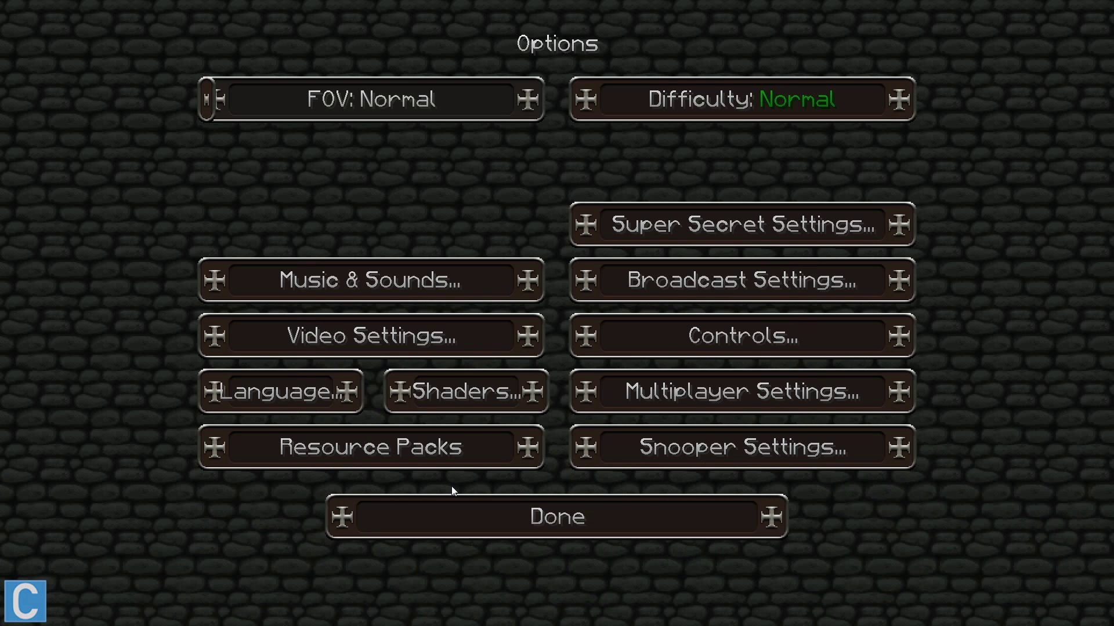
left_click(470, 392)
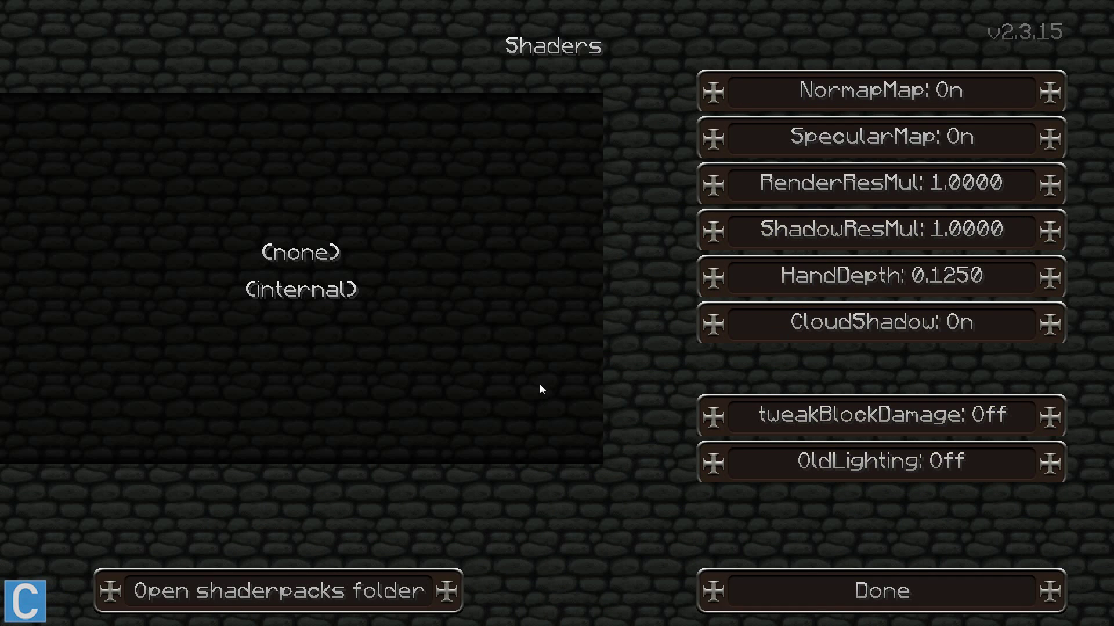
left_click(733, 594)
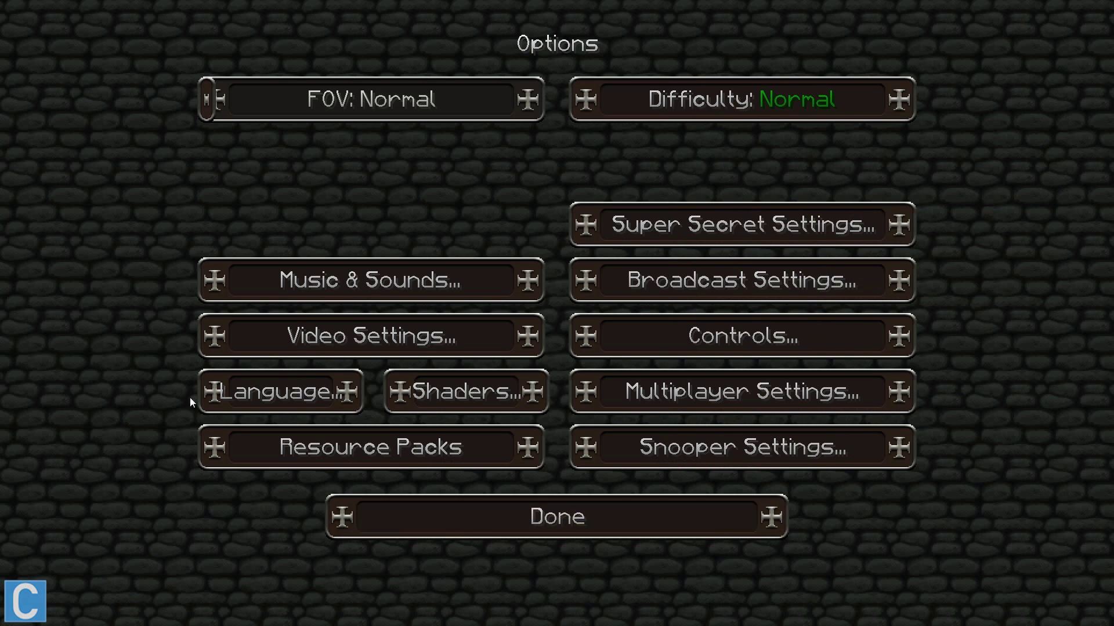
left_click(269, 341)
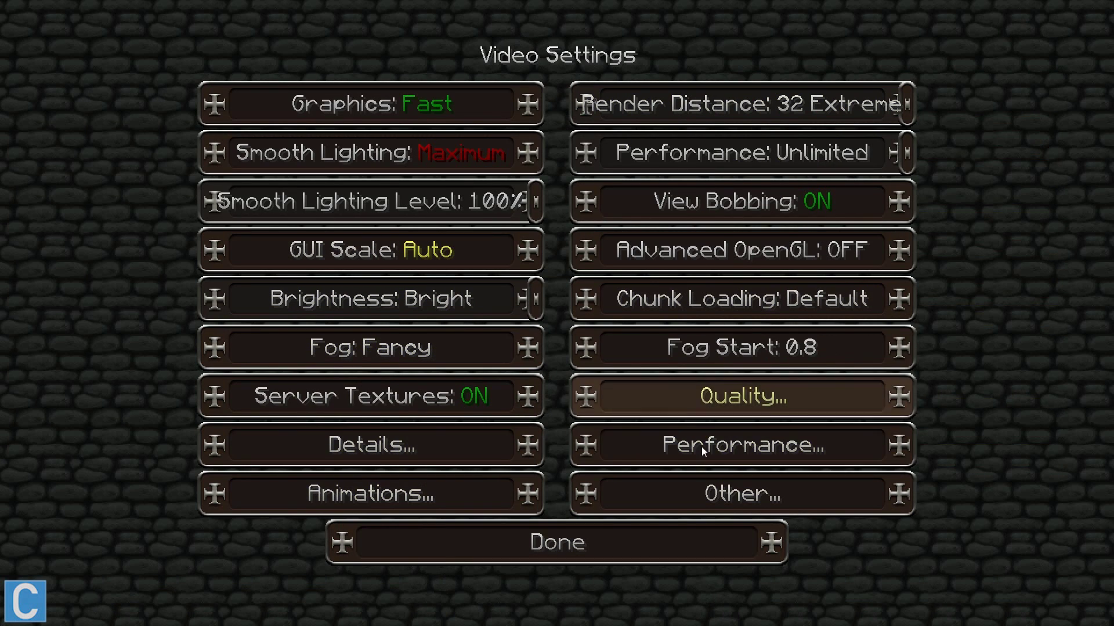
left_click(614, 548)
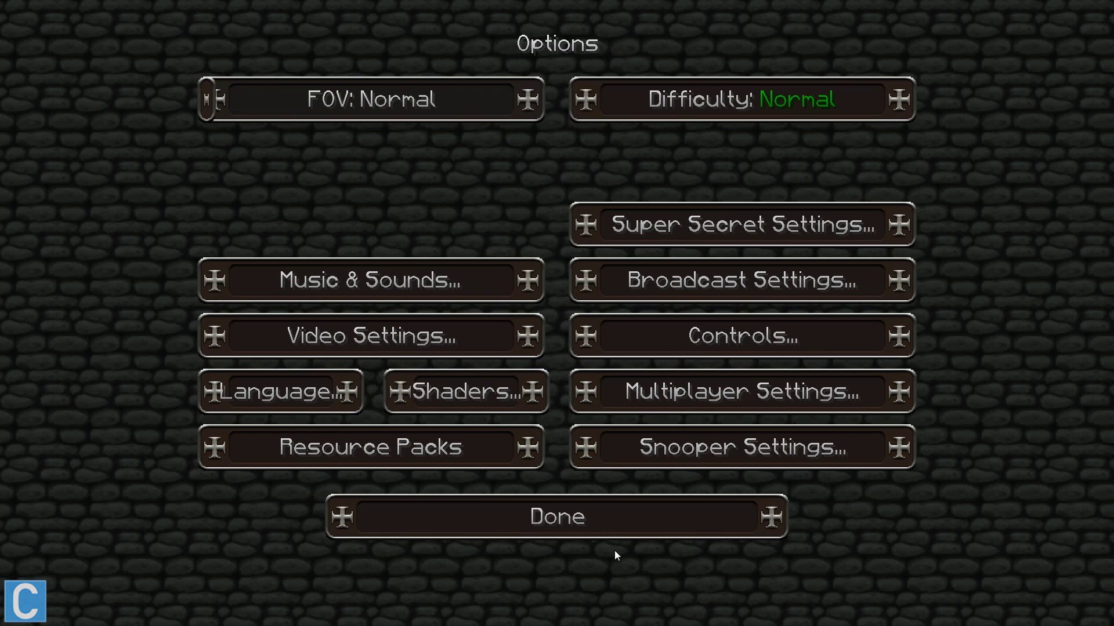
left_click(516, 523)
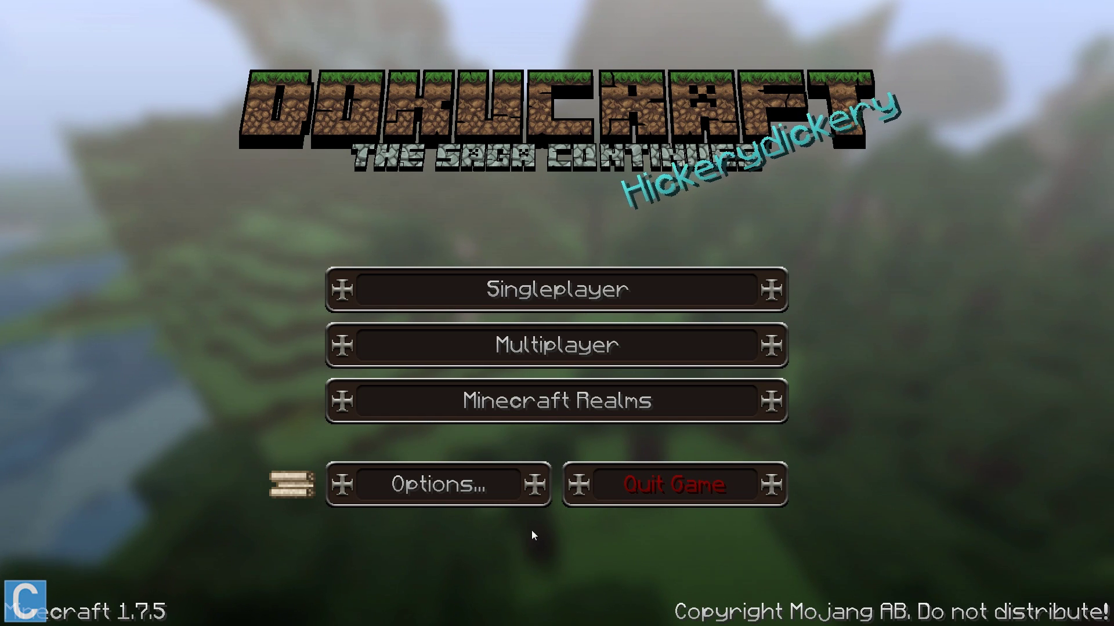